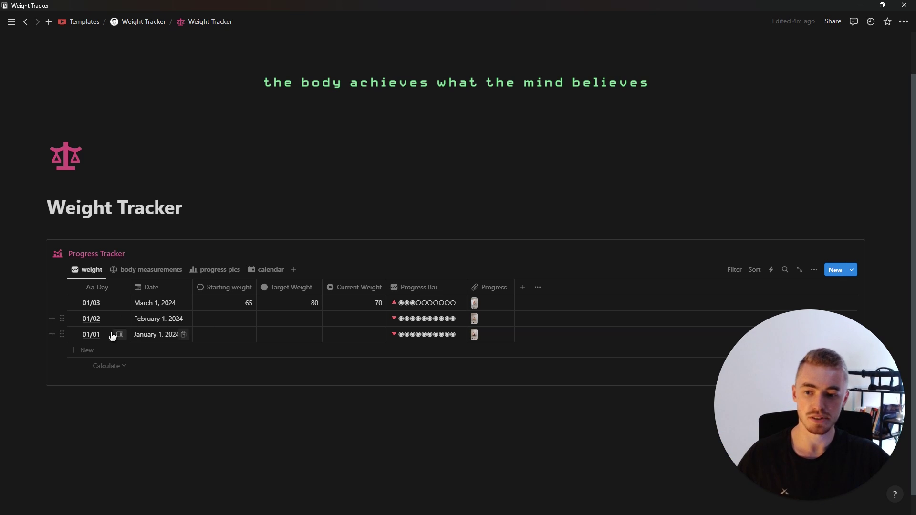
# Fill in the 01/02 entry with starting weight 50, target weight 100 and current weight 75
pyautogui.click(96, 319)
pyautogui.click(157, 319)
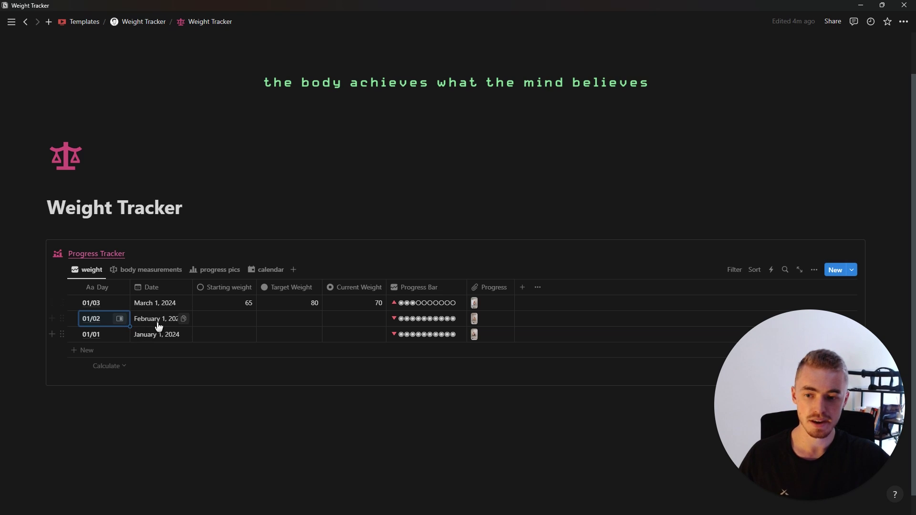
pyautogui.press('Escape')
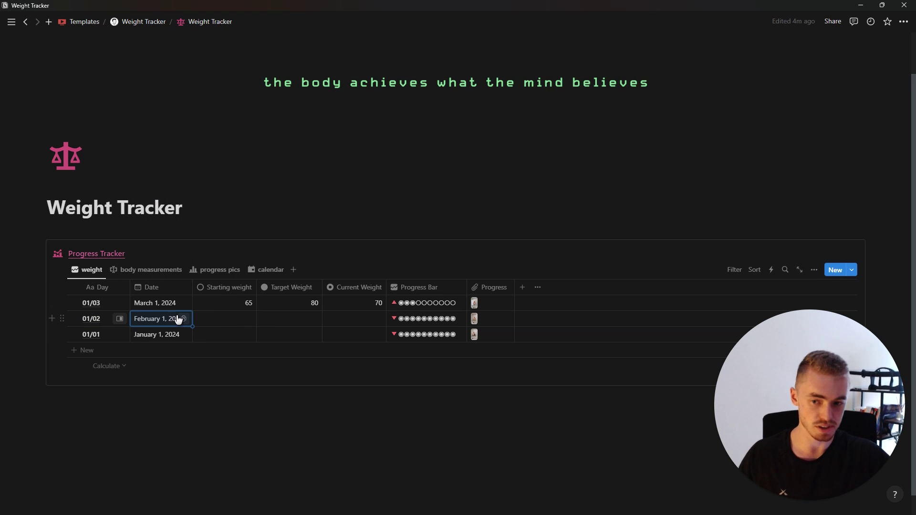
pyautogui.click(228, 319)
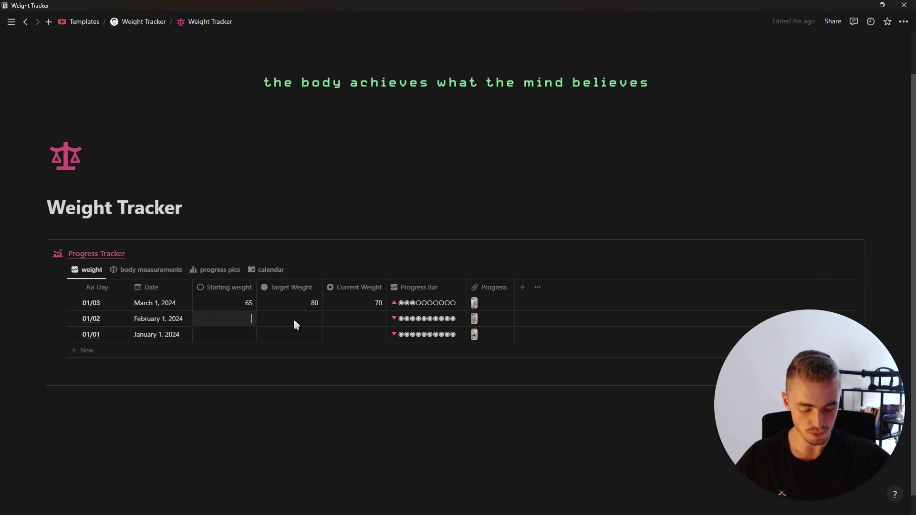
pyautogui.write('50')
pyautogui.click(307, 318)
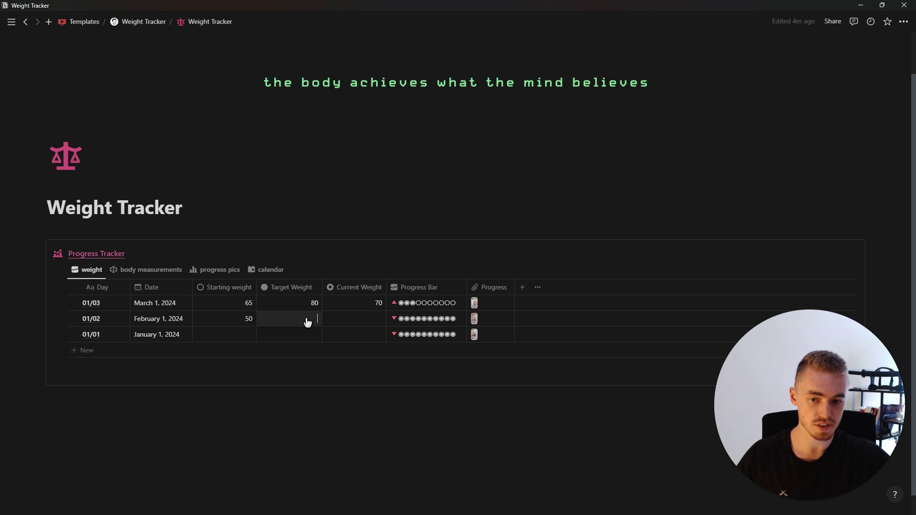
pyautogui.write('100')
pyautogui.click(353, 320)
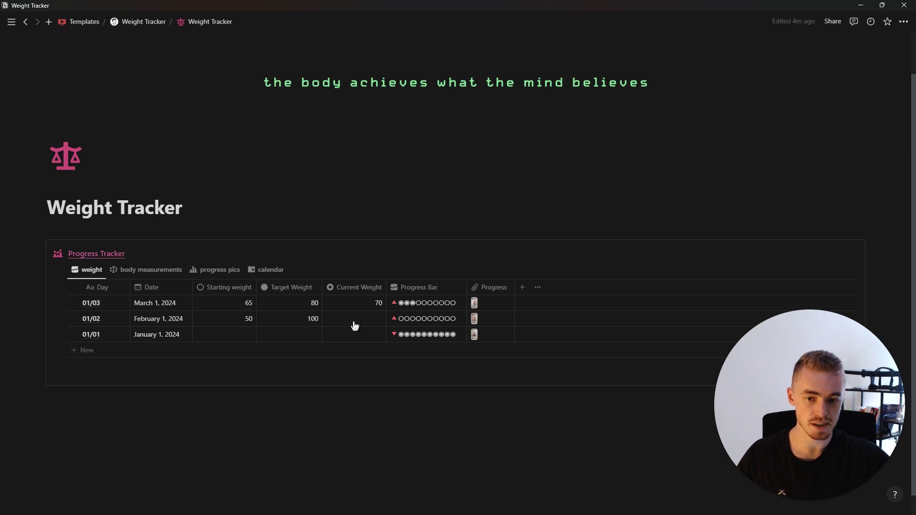
pyautogui.write('75')
pyautogui.press('Return')
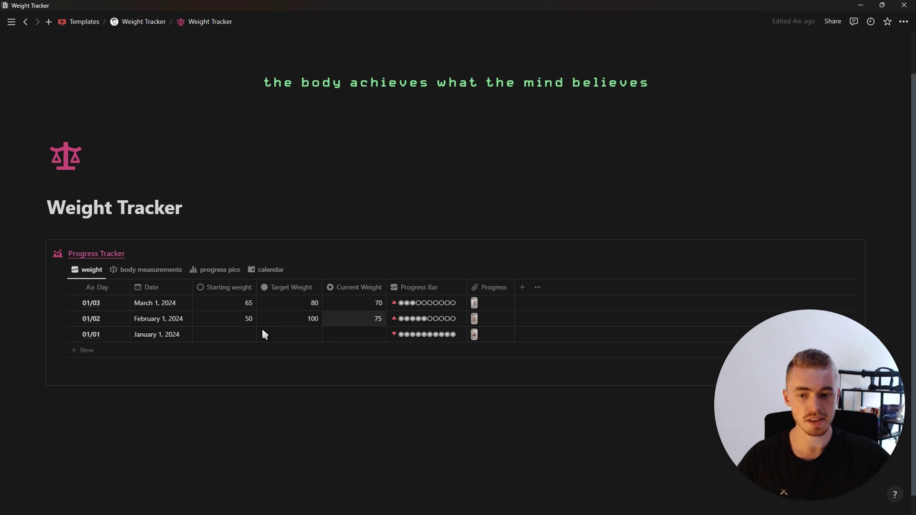
# Fill in the 01/01 entry with starting weight 100, target weight 50 and current weight 90
pyautogui.click(240, 335)
pyautogui.write('100')
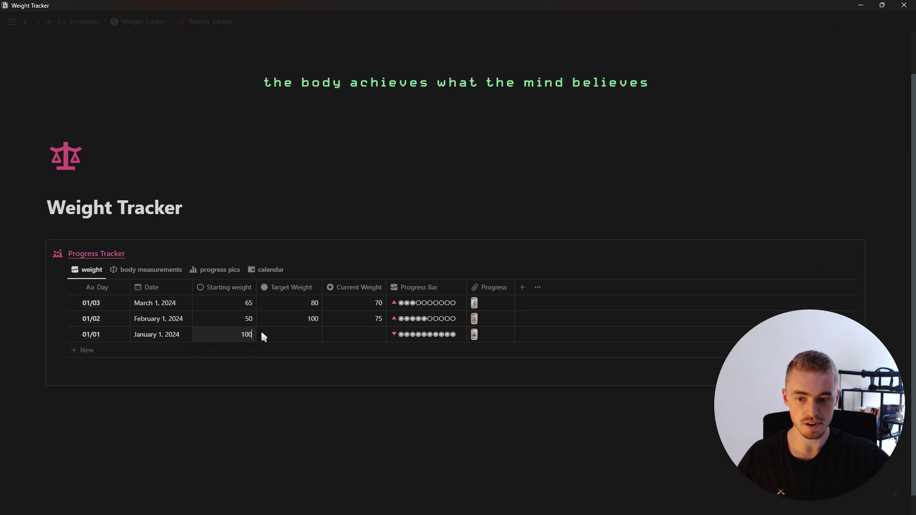
pyautogui.press('Return')
pyautogui.click(306, 335)
pyautogui.write('50')
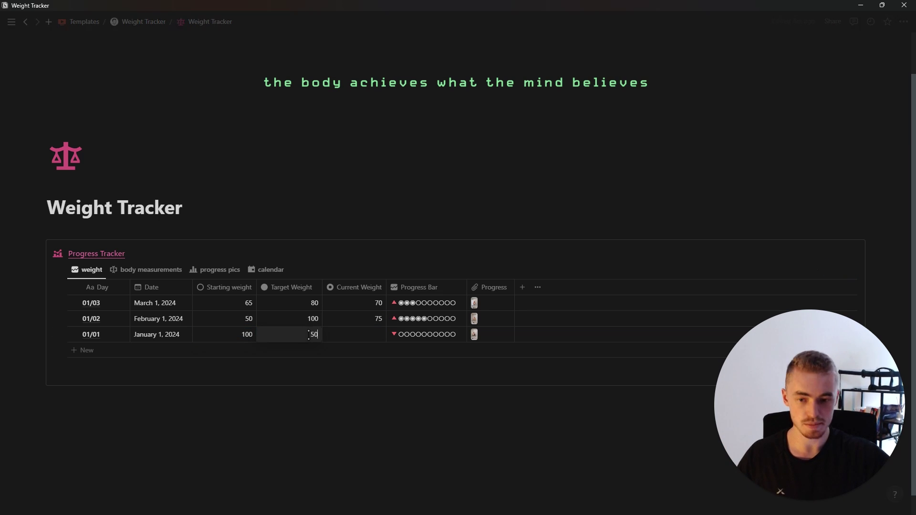
pyautogui.click(350, 330)
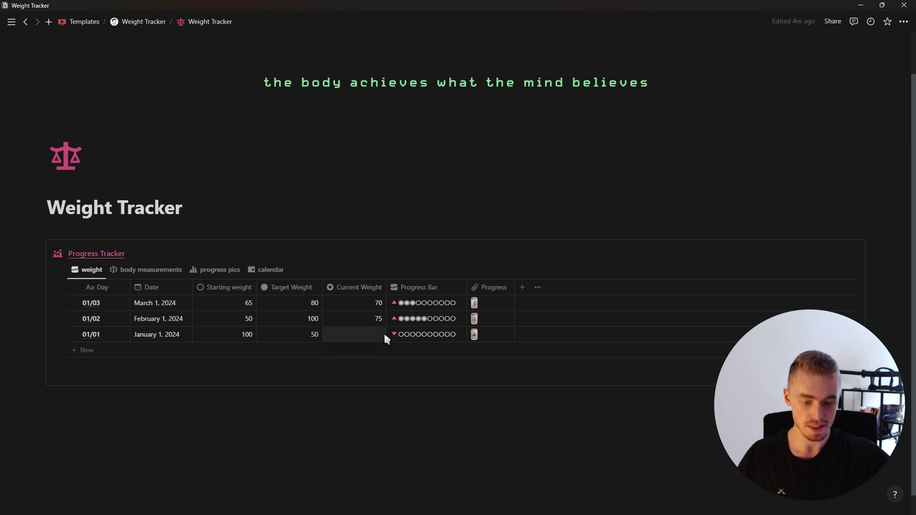
pyautogui.write('90')
pyautogui.press('Return')
# Change the 01/01 entry's current weight to 80, to 60 and finally to 50
pyautogui.press('Return')
pyautogui.write('80')
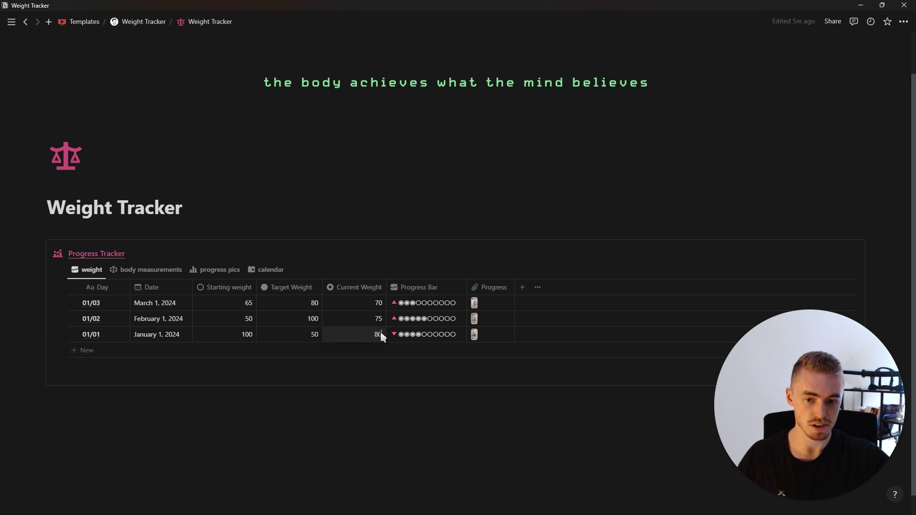
pyautogui.write('60')
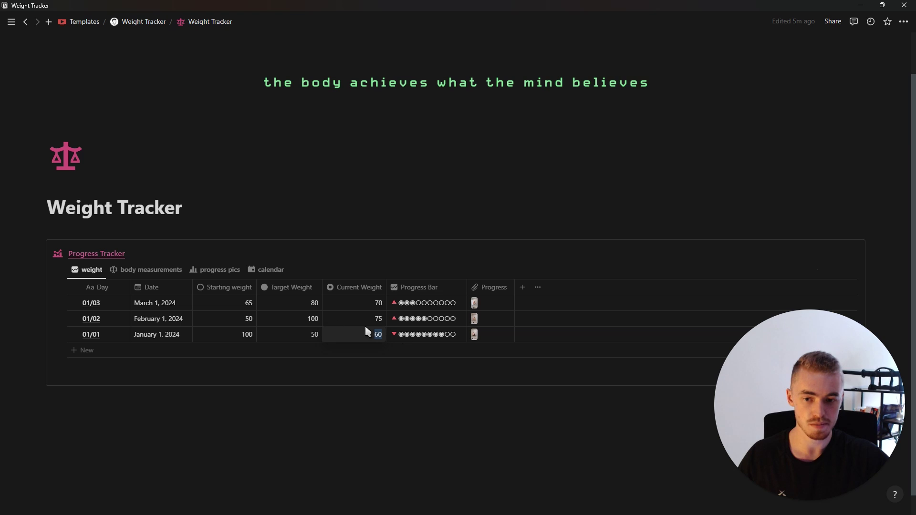
pyautogui.write('580')
pyautogui.write('50')
pyautogui.press('Return')
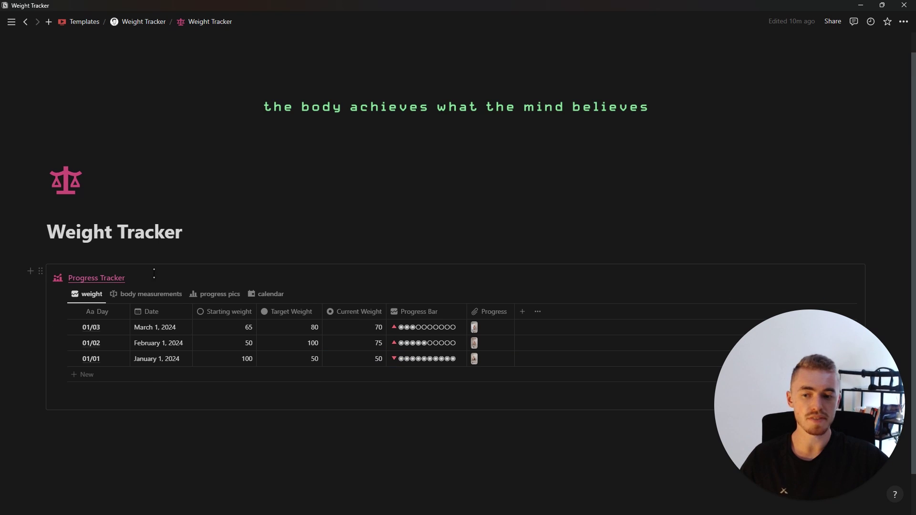
# Add a new entry to the weight table and date it March 8, 2024
pyautogui.click(152, 375)
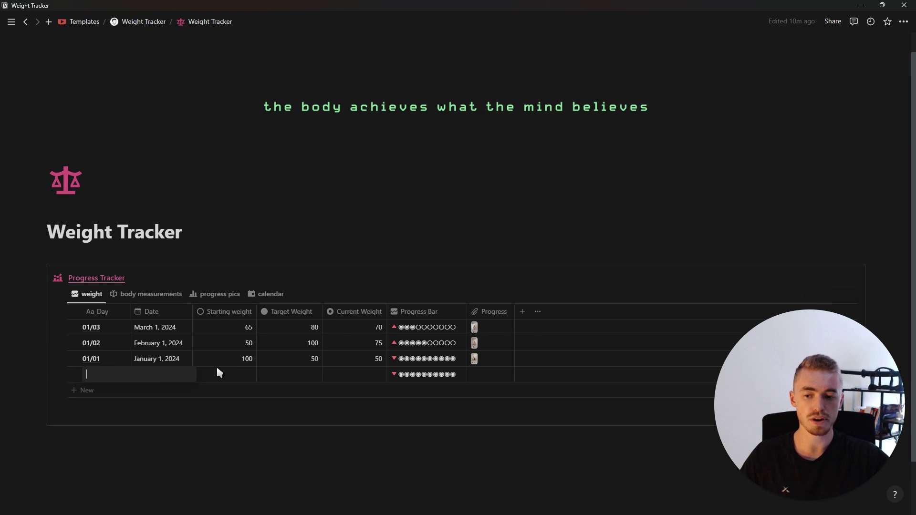
pyautogui.click(159, 378)
pyautogui.click(221, 197)
pyautogui.press('Escape')
# Look at the entries in the calendar view, the new entry's image upload options and the progress pics gallery
pyautogui.click(267, 294)
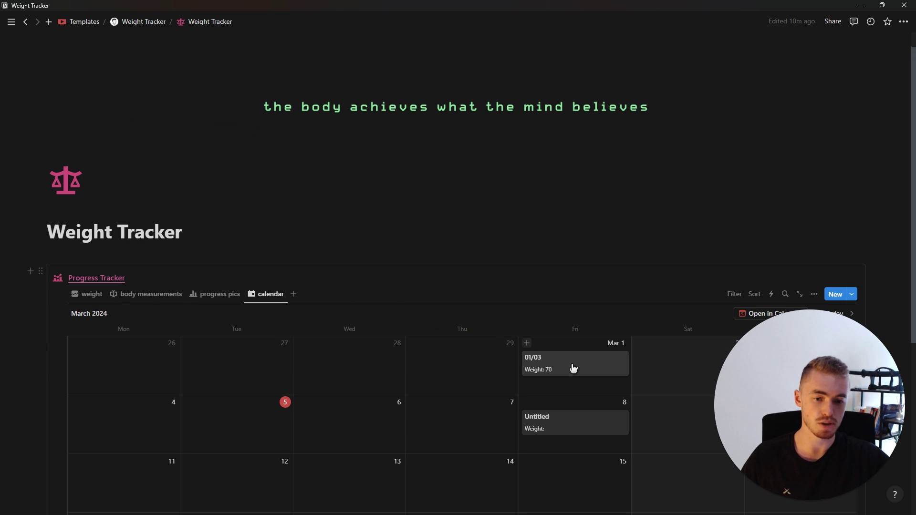
pyautogui.click(92, 295)
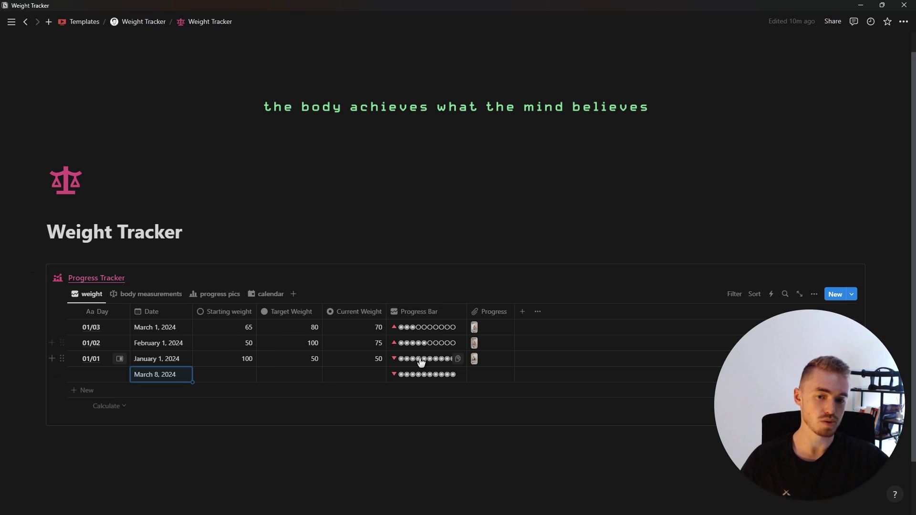
pyautogui.click(490, 376)
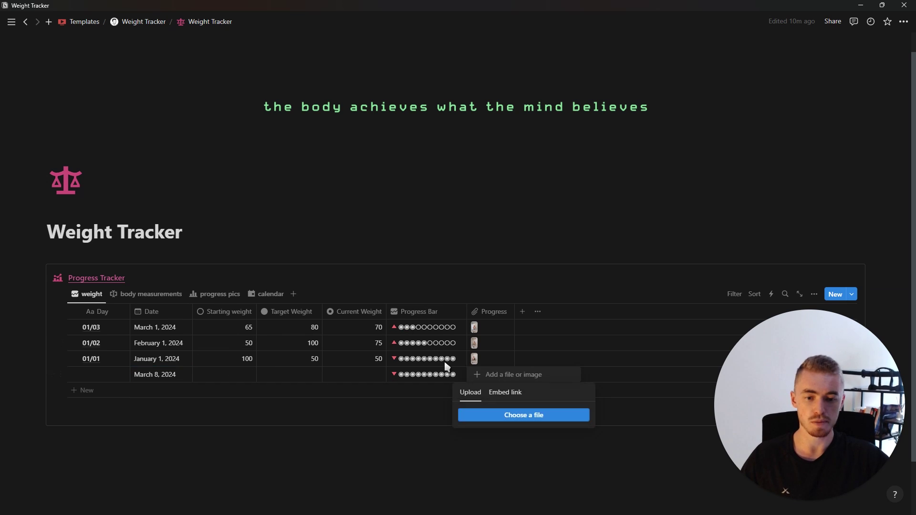
pyautogui.press('Escape')
pyautogui.click(221, 295)
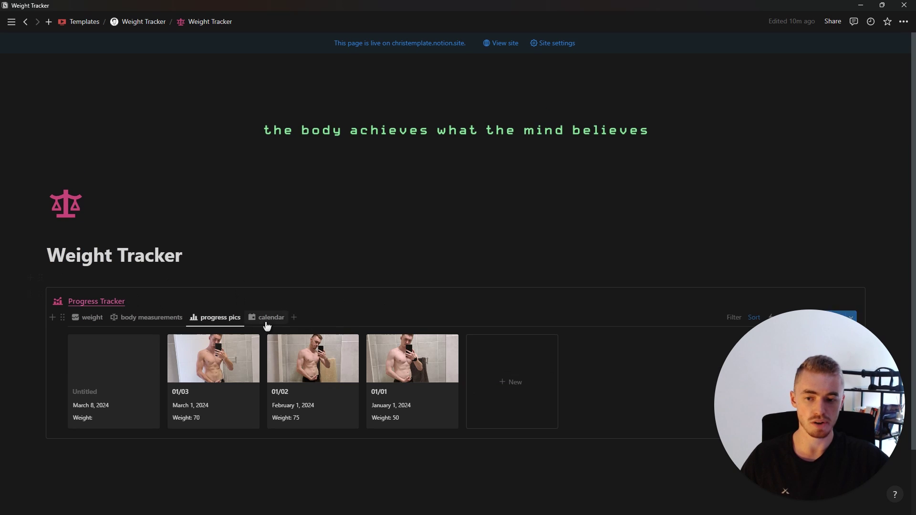
pyautogui.click(183, 317)
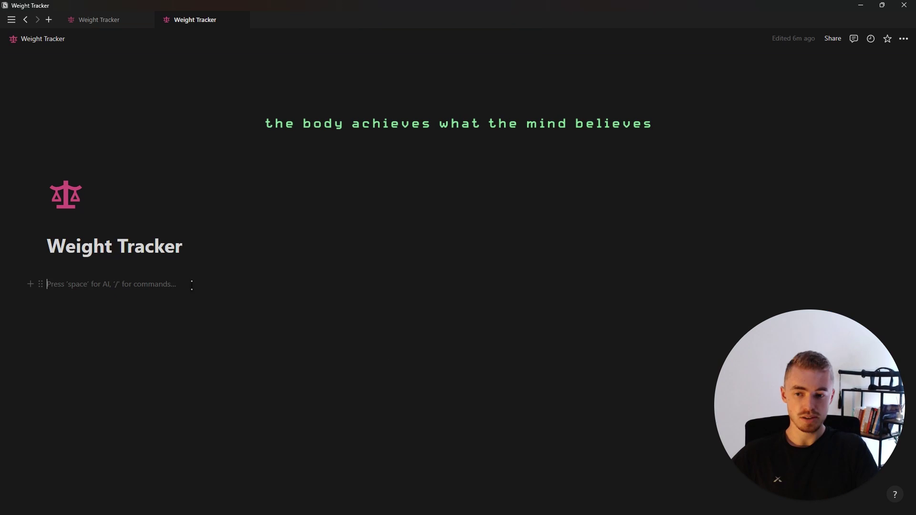
# Insert a table view on the blank Weight Tracker page, using a new database as its source
pyautogui.write('/')
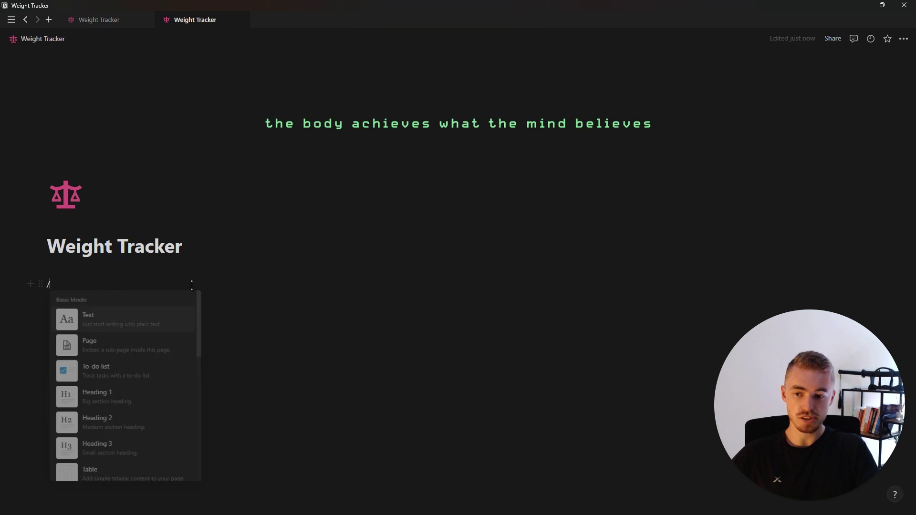
pyautogui.write('table')
pyautogui.press('Down')
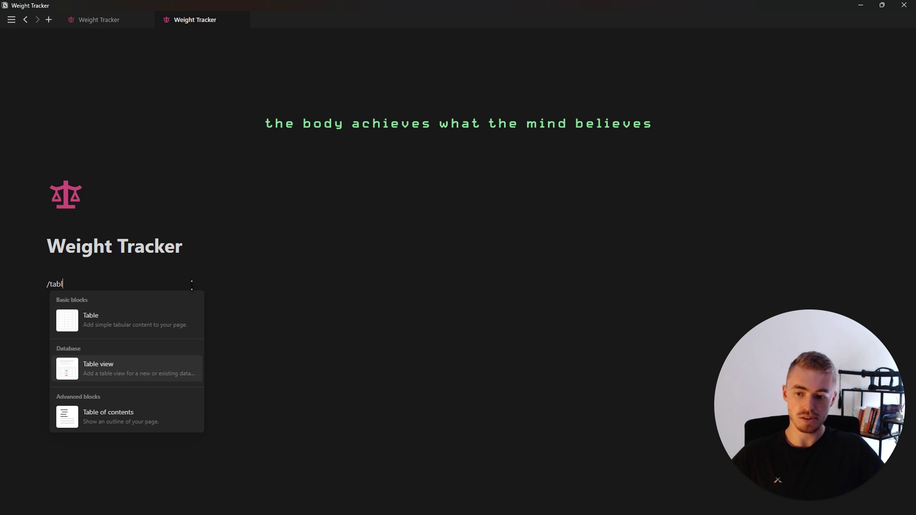
pyautogui.press('Return')
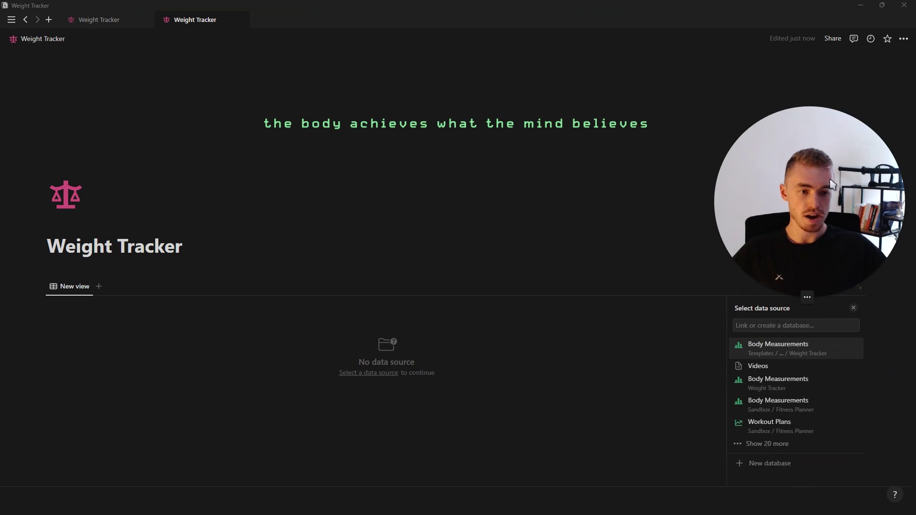
pyautogui.click(770, 470)
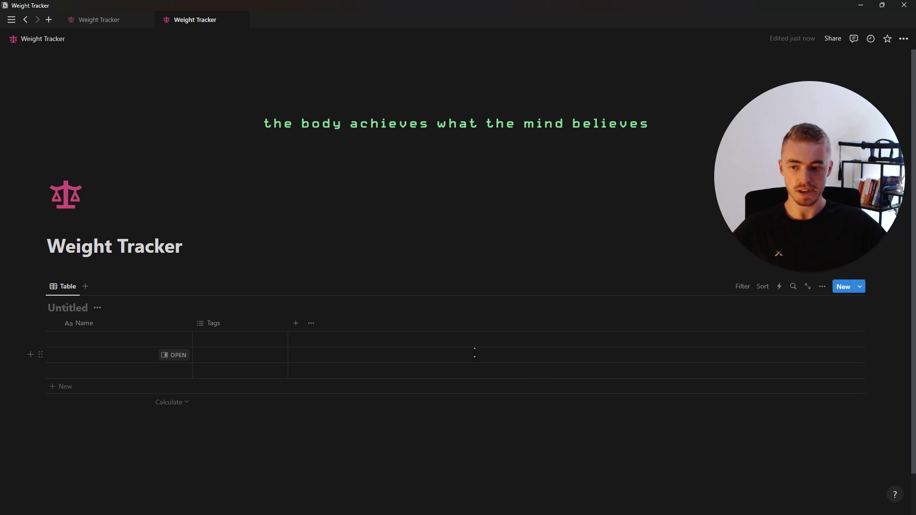
# Title the new database Weight Tracker and hide its title
pyautogui.write('Weight Tr')
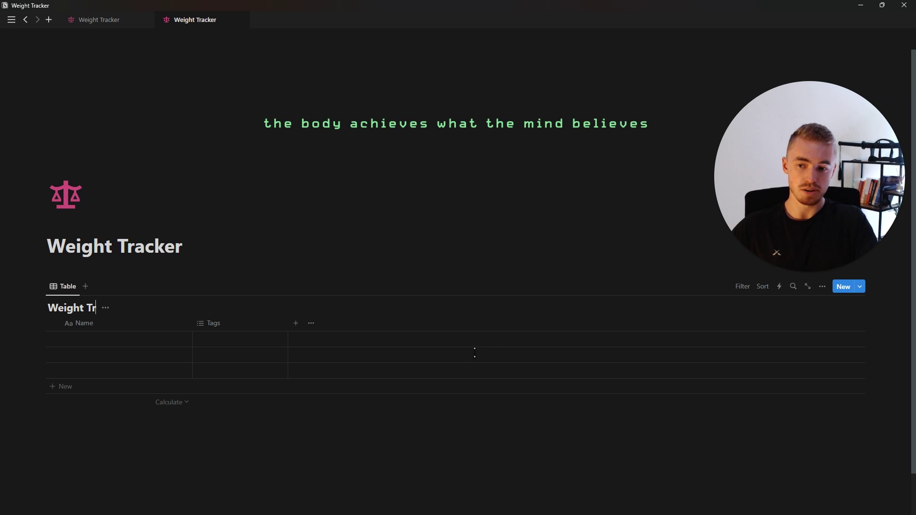
pyautogui.write('acker')
pyautogui.click(131, 308)
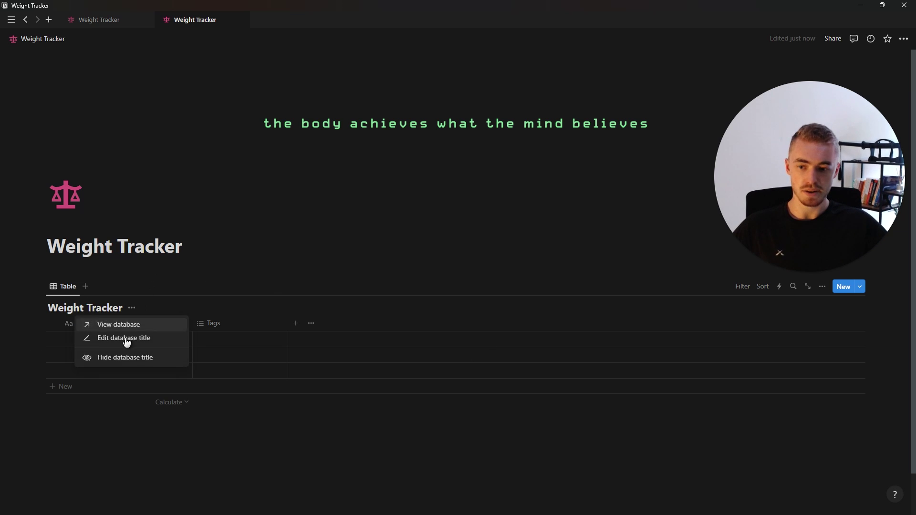
pyautogui.click(144, 363)
# Delete the Tags property from the new table
pyautogui.click(249, 305)
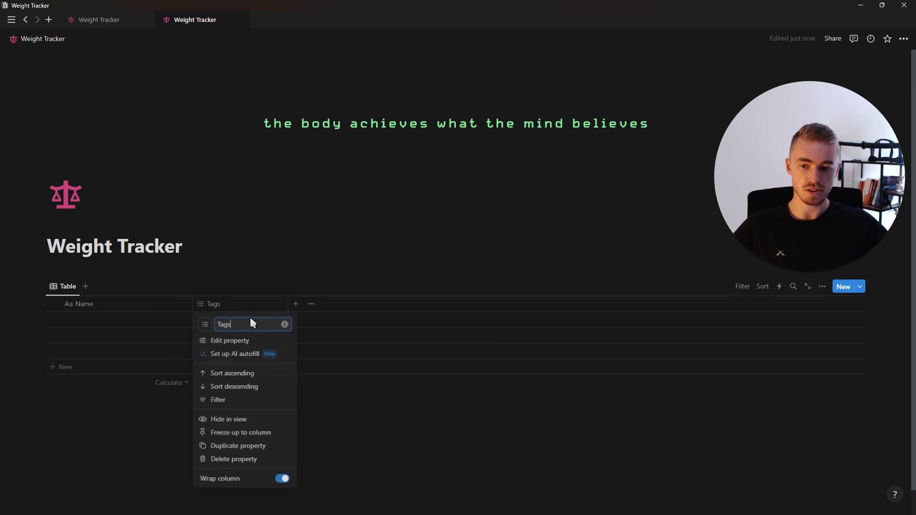
pyautogui.click(265, 461)
pyautogui.click(455, 276)
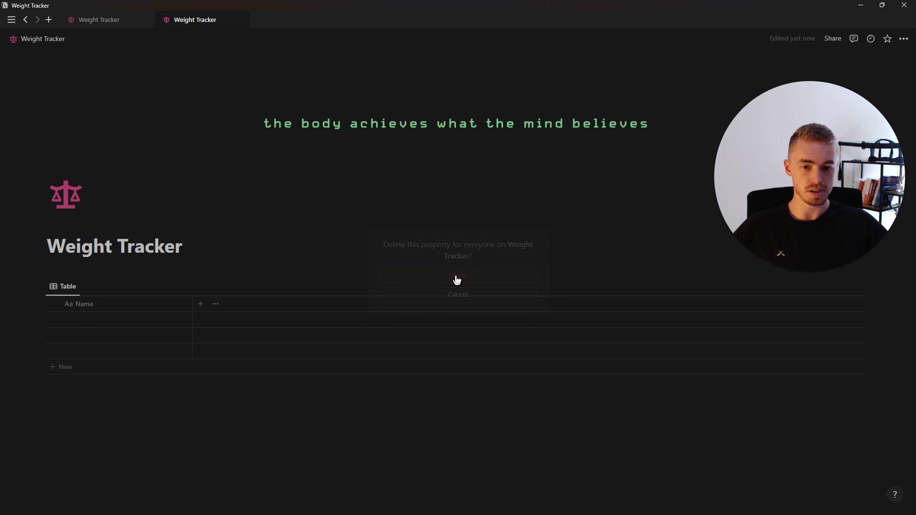
# Narrow the Name column to roughly half its width and rename it Day
pyautogui.moveTo(193, 301); pyautogui.dragTo(108, 304)
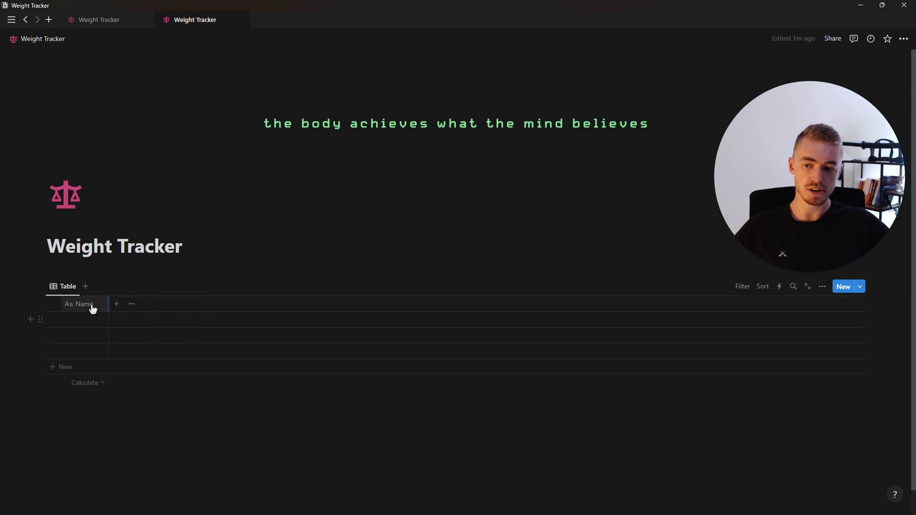
pyautogui.click(92, 305)
pyautogui.hotkey('ctrl', 'a')
pyautogui.write('Day')
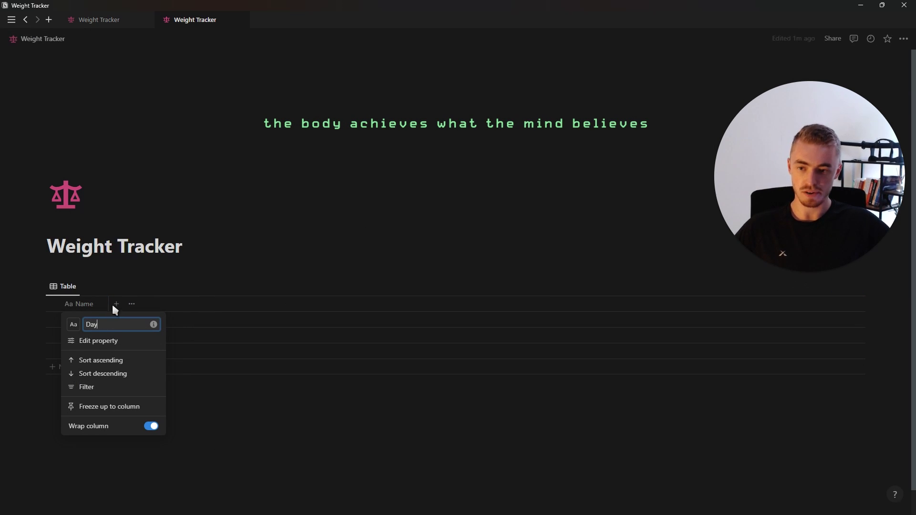
pyautogui.press('Return')
# Add a Date property to the table
pyautogui.click(117, 305)
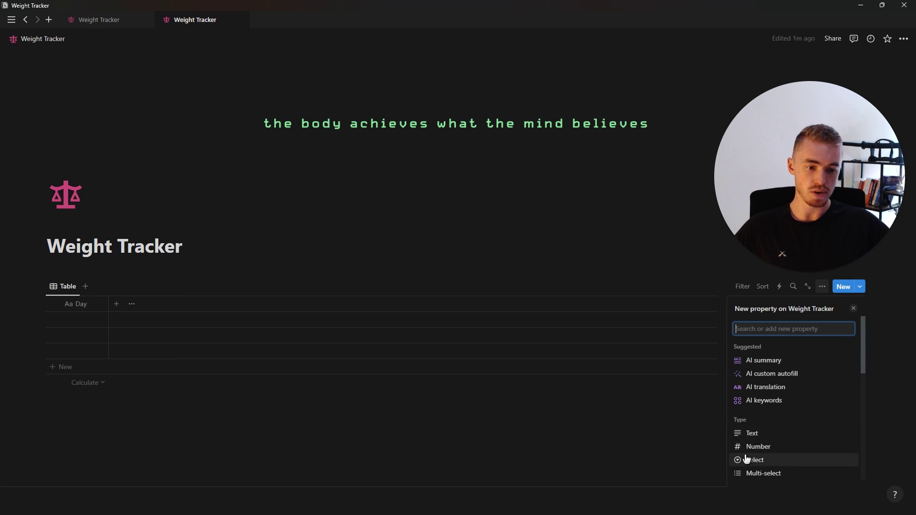
pyautogui.write('da')
pyautogui.click(753, 361)
pyautogui.click(269, 288)
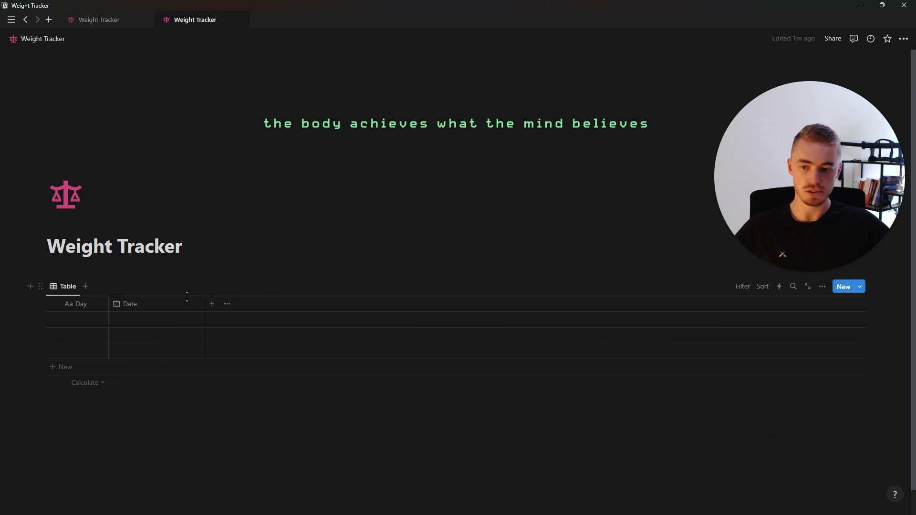
# Add a Number property named Starting Weight
pyautogui.click(213, 304)
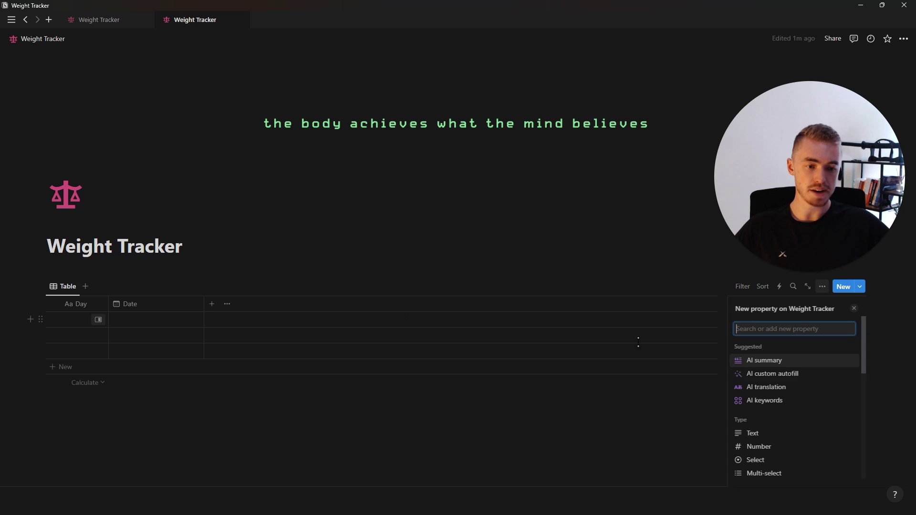
pyautogui.click(758, 447)
pyautogui.write('S')
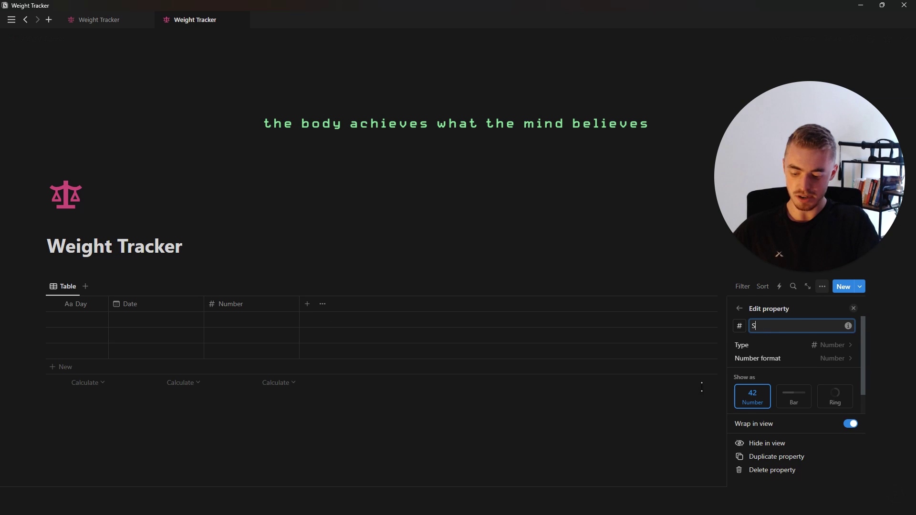
pyautogui.write('tarting Weight')
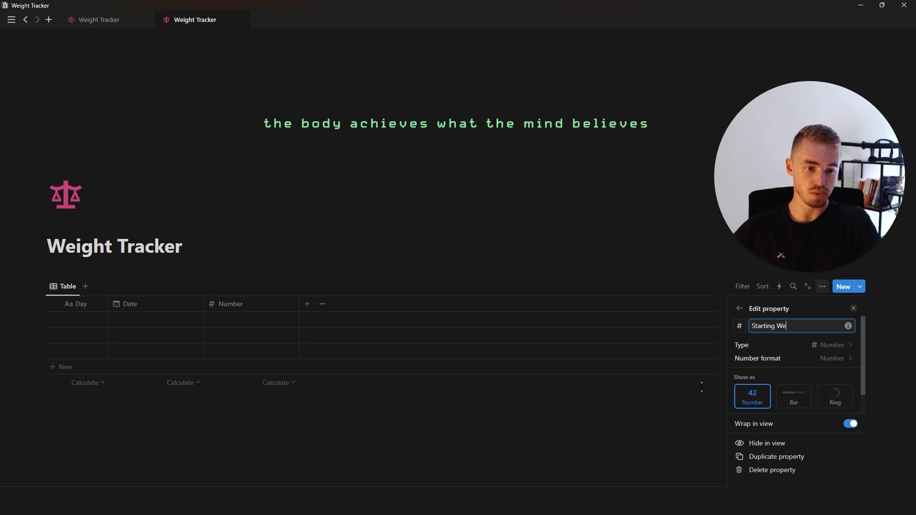
# Duplicate the Starting Weight property and rename the copy Target Weight
pyautogui.click(769, 456)
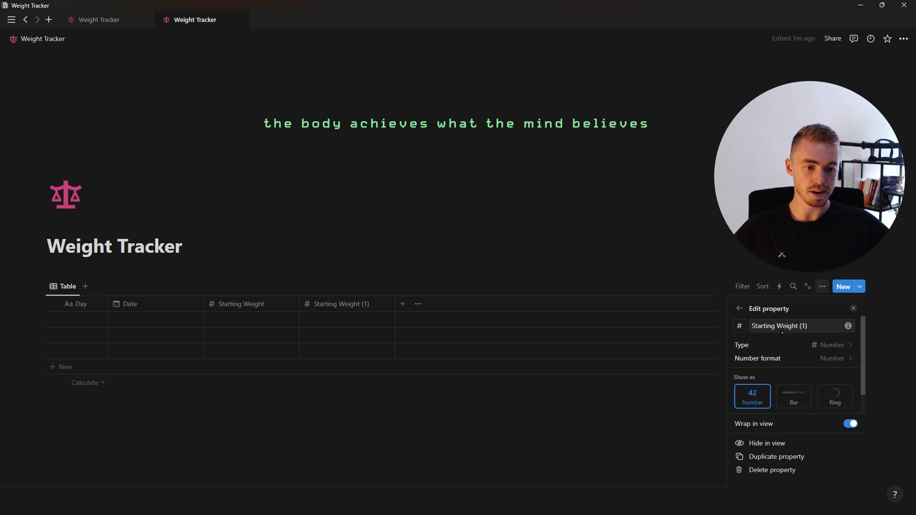
pyautogui.moveTo(808, 327); pyautogui.dragTo(759, 330)
pyautogui.write('Target Weight')
# Duplicate the Target Weight property and rename the copy Current Weight
pyautogui.click(747, 455)
pyautogui.moveTo(806, 326); pyautogui.dragTo(751, 326)
pyautogui.write('C')
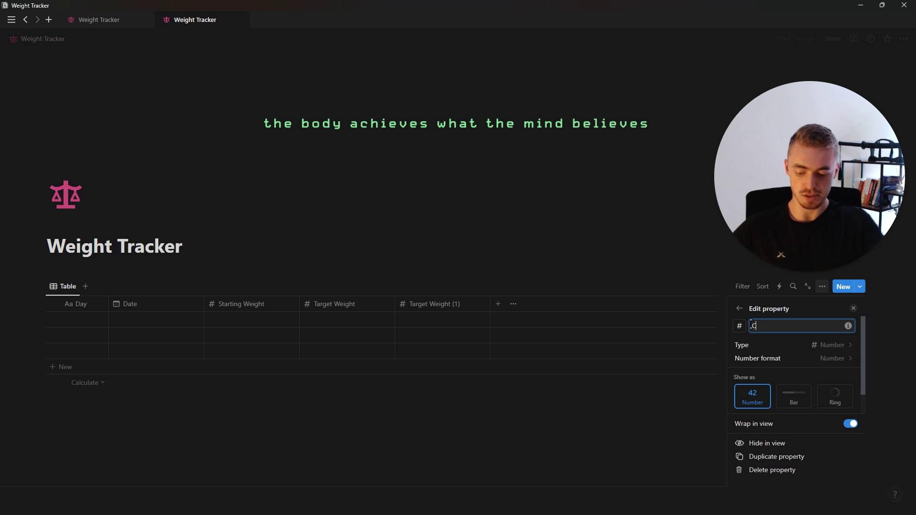
pyautogui.write('urrent Weight')
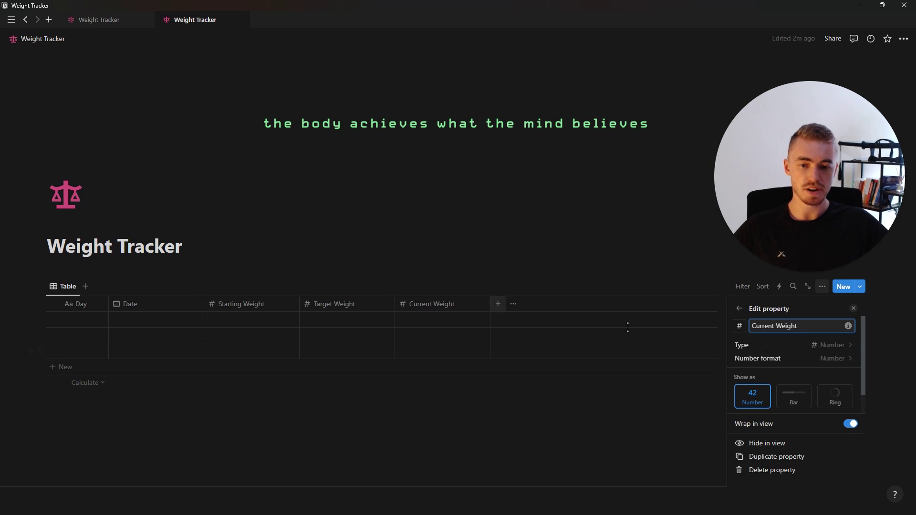
pyautogui.click(854, 308)
# Narrow the Current Weight, Target Weight and Starting Weight columns to fit their headings
pyautogui.moveTo(491, 304); pyautogui.dragTo(465, 309)
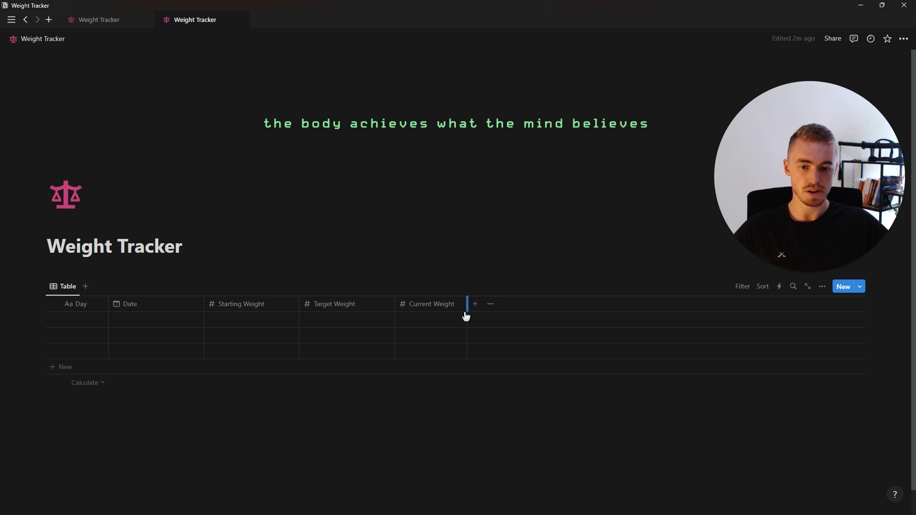
pyautogui.moveTo(394, 304); pyautogui.dragTo(362, 305)
pyautogui.moveTo(300, 304); pyautogui.dragTo(274, 305)
# Give Starting Weight an outlined circle icon, Target Weight a solid circle and Current Weight a circle with a centre dot
pyautogui.click(235, 309)
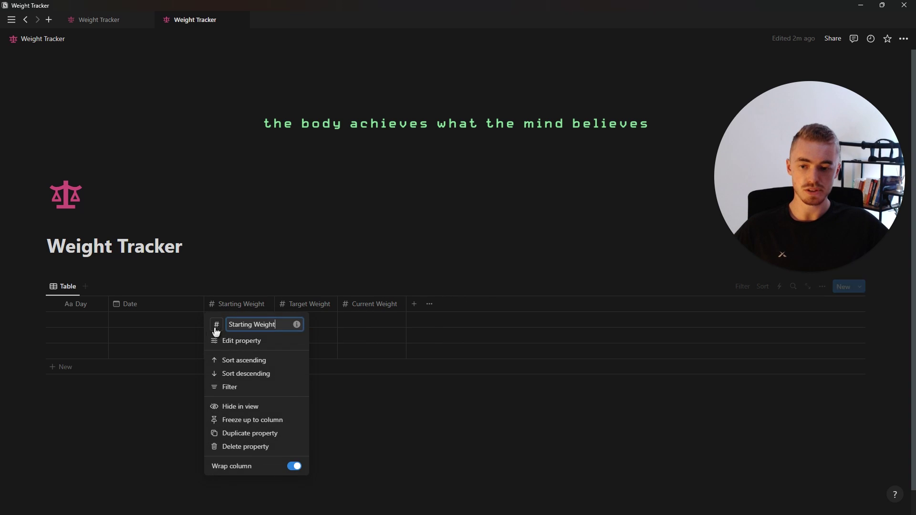
pyautogui.click(217, 324)
pyautogui.click(163, 398)
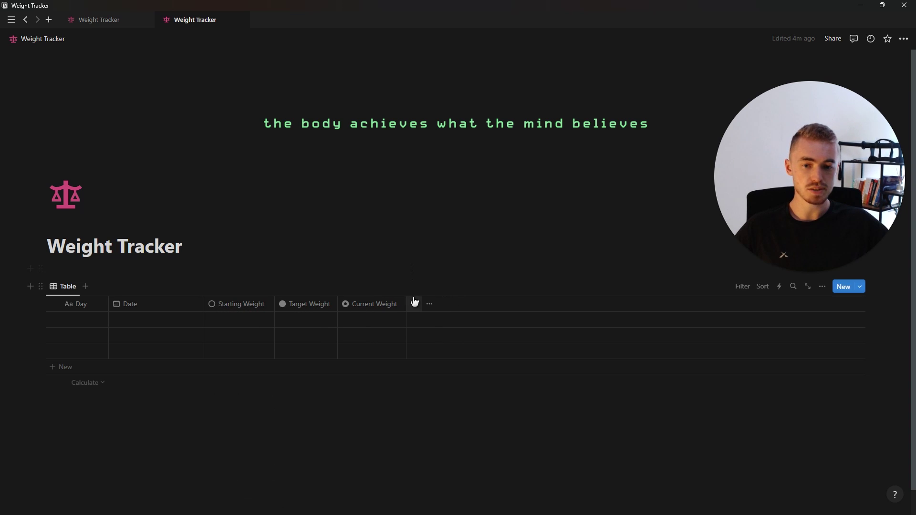
# Add three Formula properties named Weight %, Weight Text and Weight Progress
pyautogui.click(414, 306)
pyautogui.write('form')
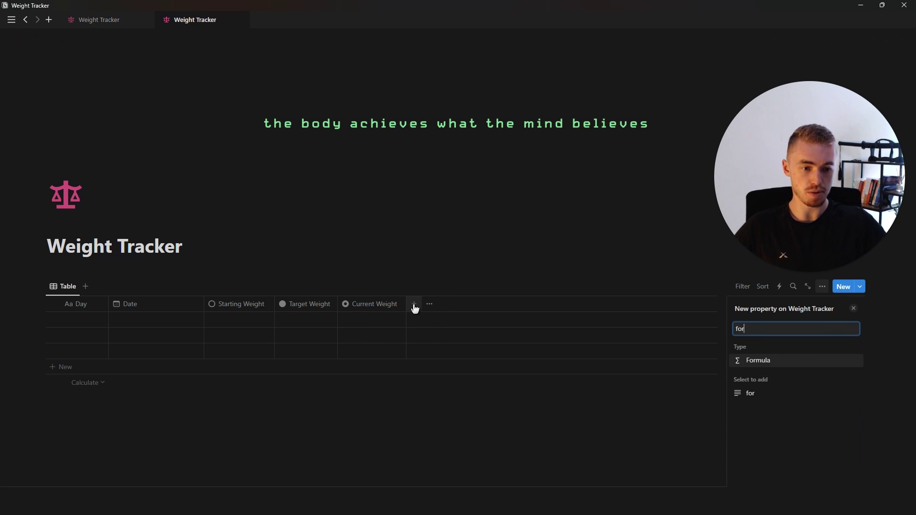
pyautogui.press('Return')
pyautogui.write('We')
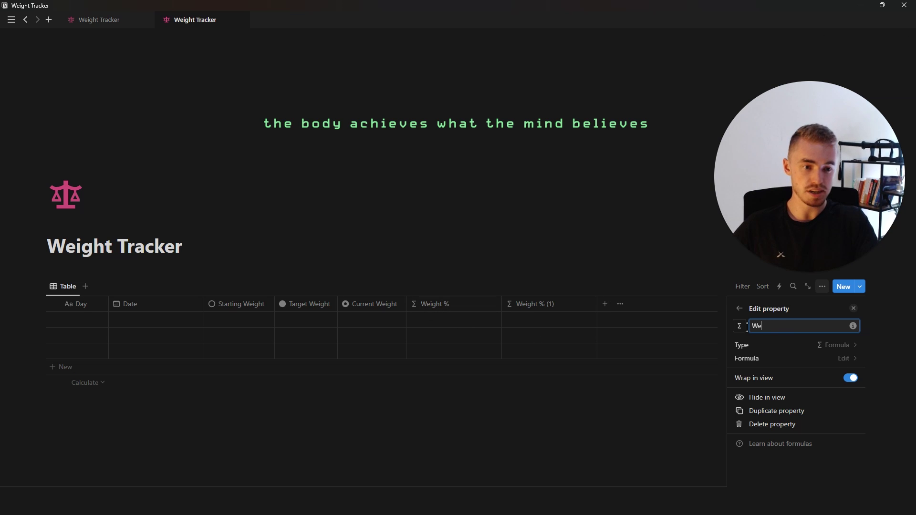
pyautogui.write('ight Text')
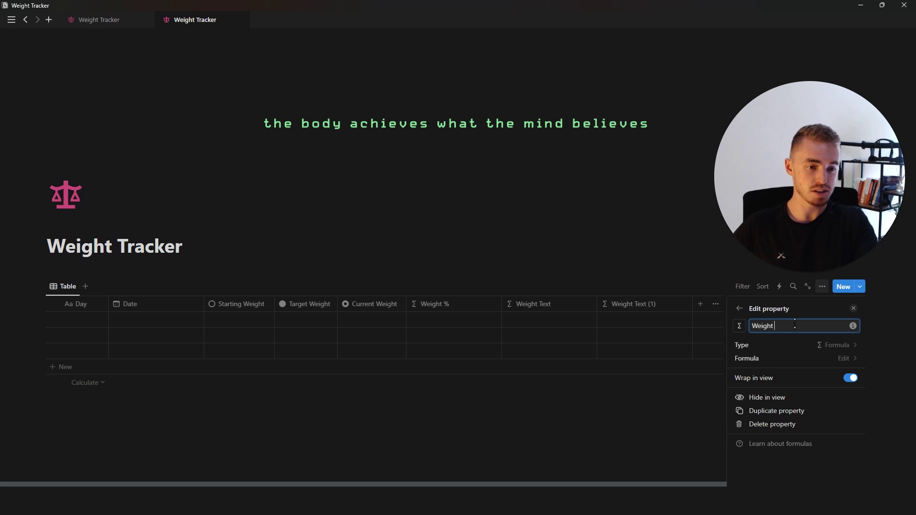
pyautogui.press('Escape')
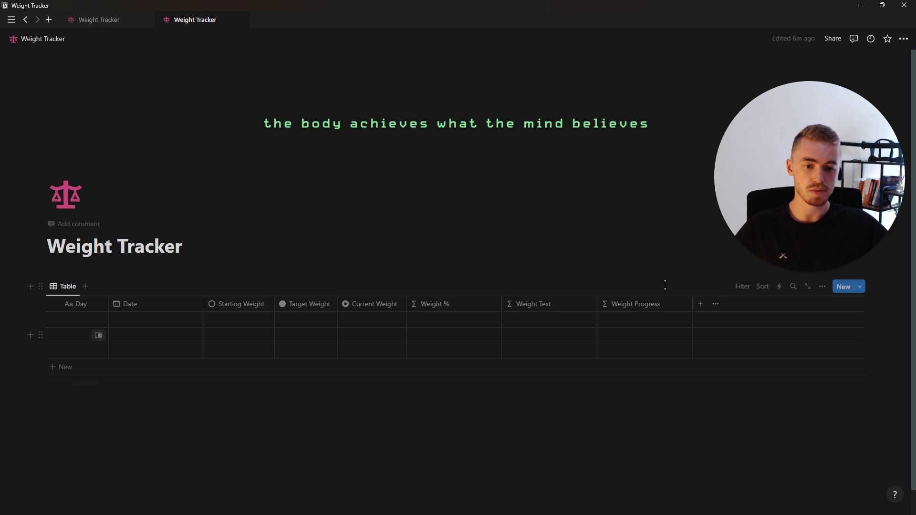
# Fill the first row with Starting Weight 50, Target Weight 100 and Current Weight 75
pyautogui.click(235, 320)
pyautogui.write('50')
pyautogui.click(299, 321)
pyautogui.write('100')
pyautogui.click(344, 321)
pyautogui.write('75')
pyautogui.press('Escape')
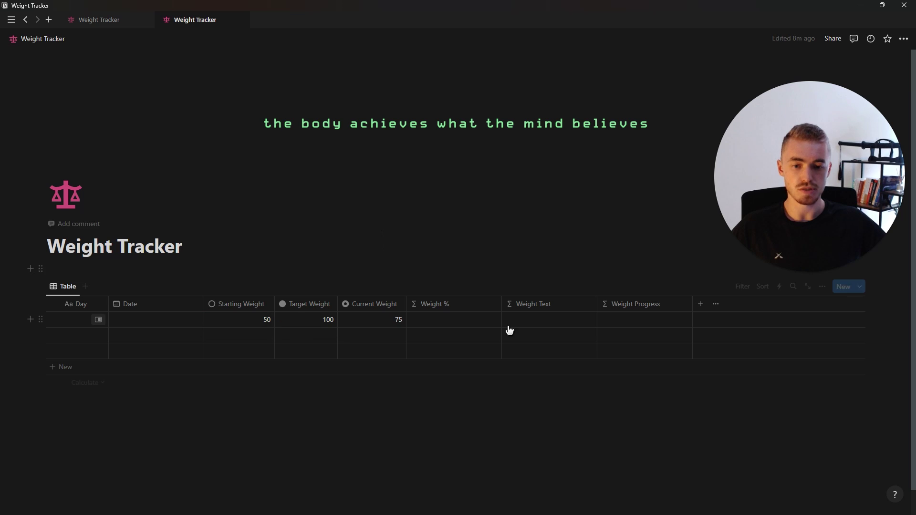
# Start the Weight % formula with the parenthesized difference (Current Weight - Target Weight)
pyautogui.click(429, 319)
pyautogui.write('cur')
pyautogui.press('Return')
pyautogui.write('- tar')
pyautogui.press('Return')
pyautogui.write(')')
pyautogui.click(411, 350)
pyautogui.write('(')
pyautogui.click(542, 349)
# Divide the difference in the Weight % formula by (Target Weight - Starting Weight)
pyautogui.write('/ ')
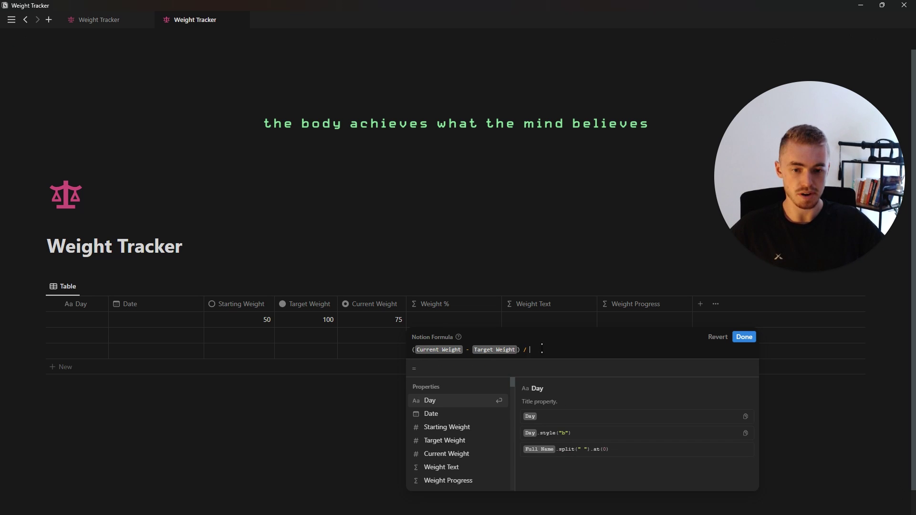
pyautogui.write('(tar')
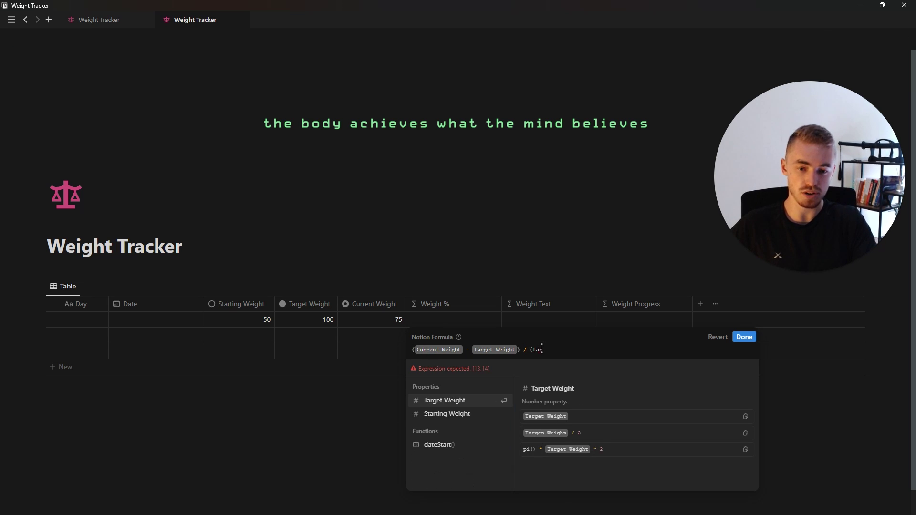
pyautogui.press('Return')
pyautogui.write('- sta')
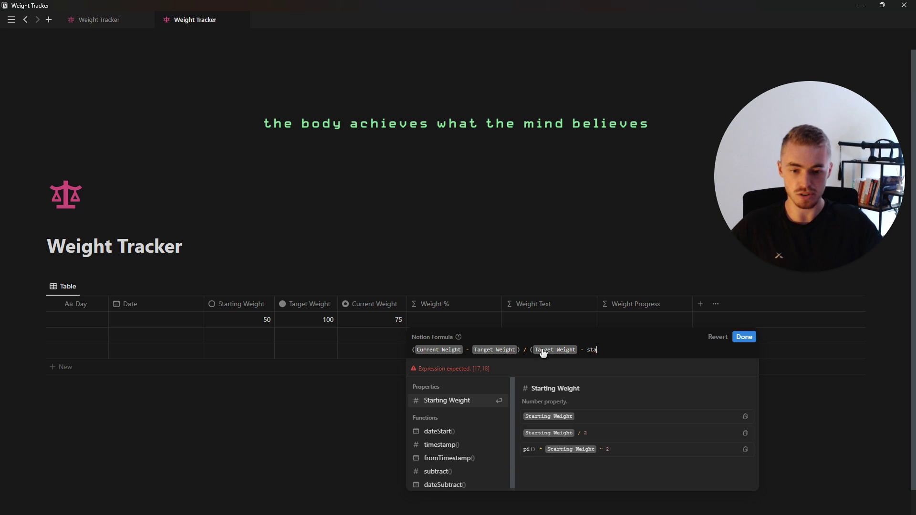
pyautogui.press('Return')
pyautogui.write(')')
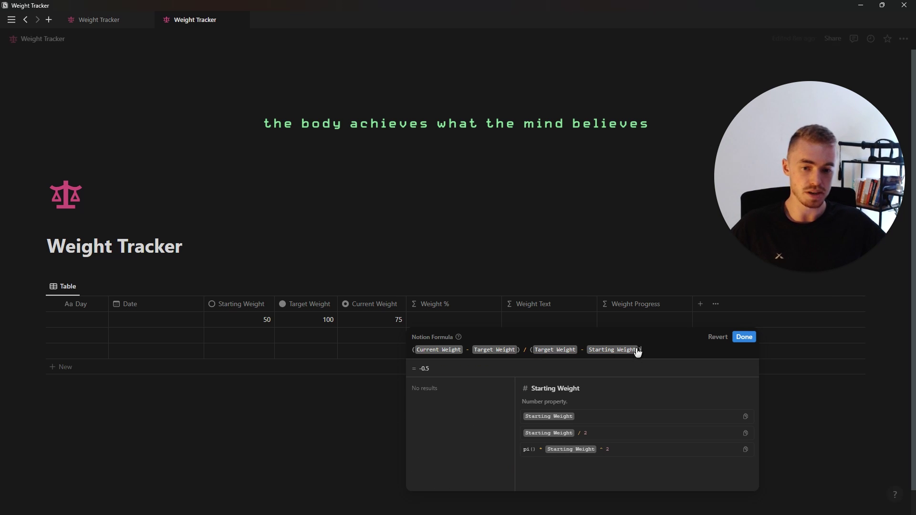
# Change the Weight % formula to round the bracketed quotient multiplied by 100, save it, and narrow the Weight % column
pyautogui.click(411, 350)
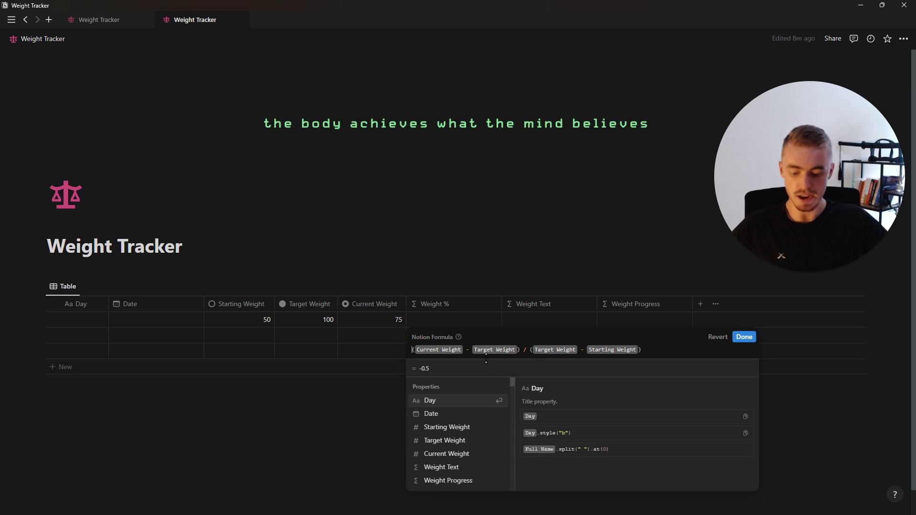
pyautogui.write('round((')
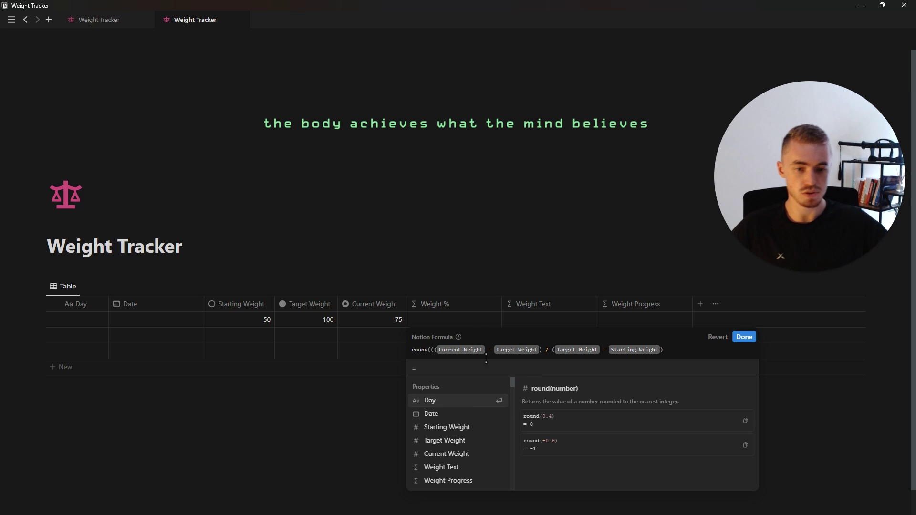
pyautogui.click(669, 350)
pyautogui.write(')')
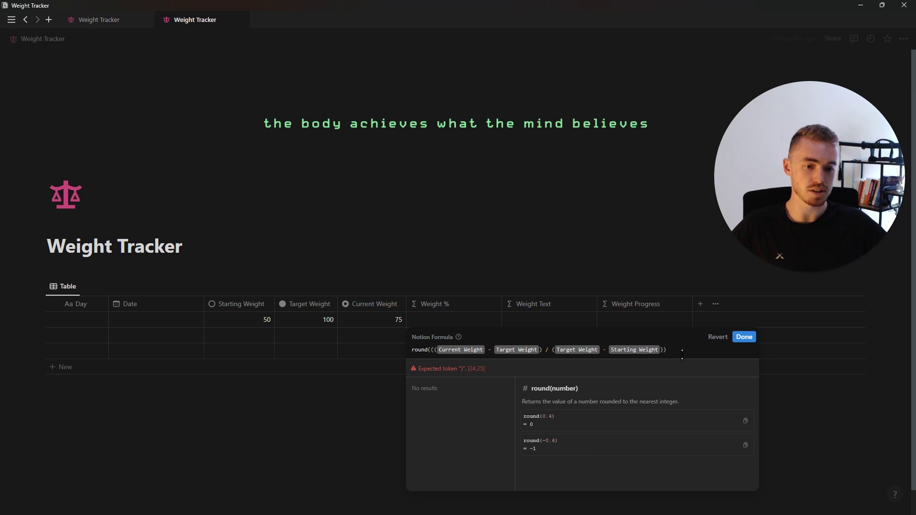
pyautogui.write('*100)')
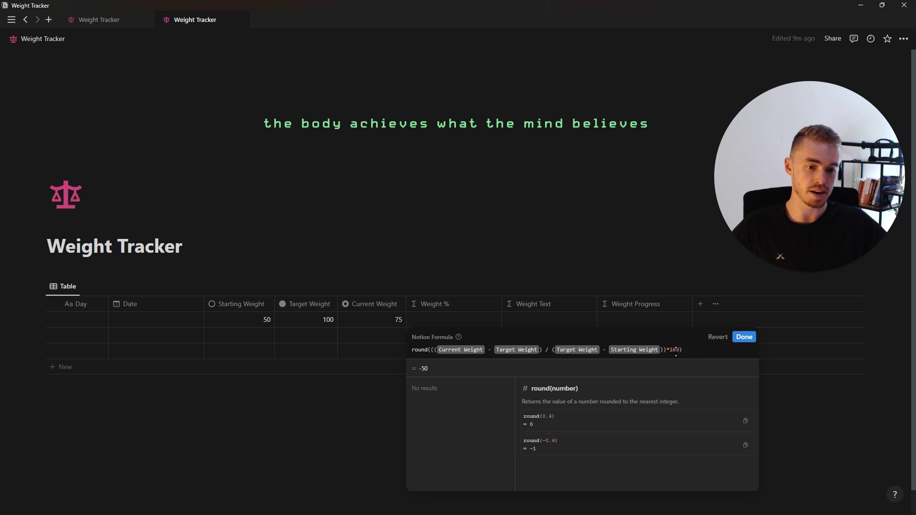
pyautogui.click(745, 337)
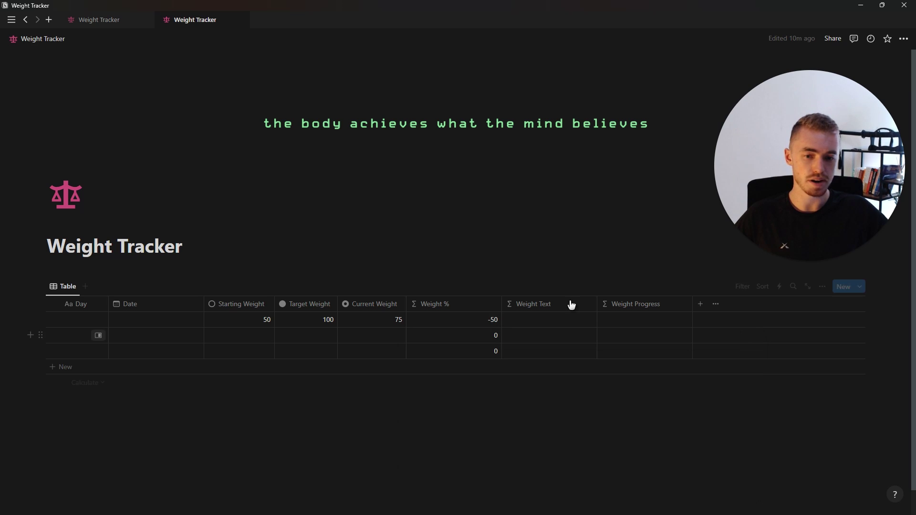
pyautogui.moveTo(502, 307); pyautogui.dragTo(459, 312)
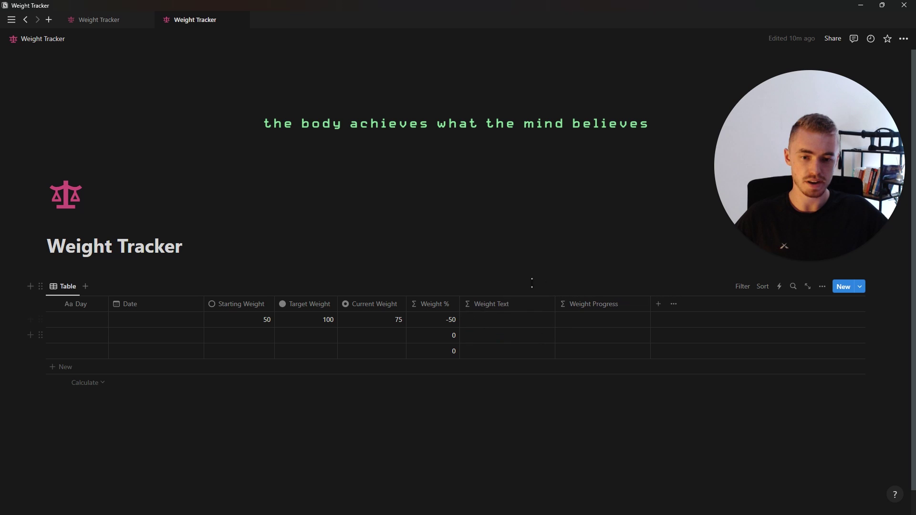
# Write the Weight Text formula as "Weight: " + Current Weight + "kg" and check its preview
pyautogui.click(504, 319)
pyautogui.write('"Weight: " +')
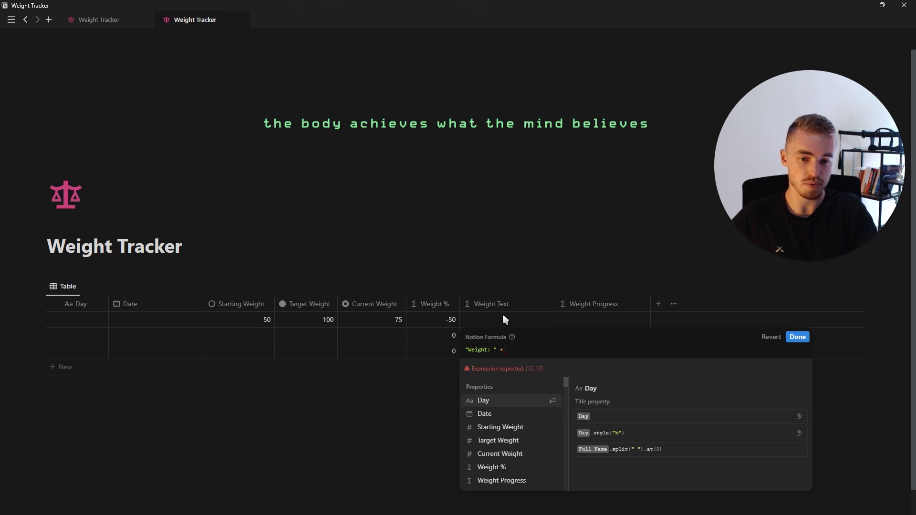
pyautogui.click(525, 455)
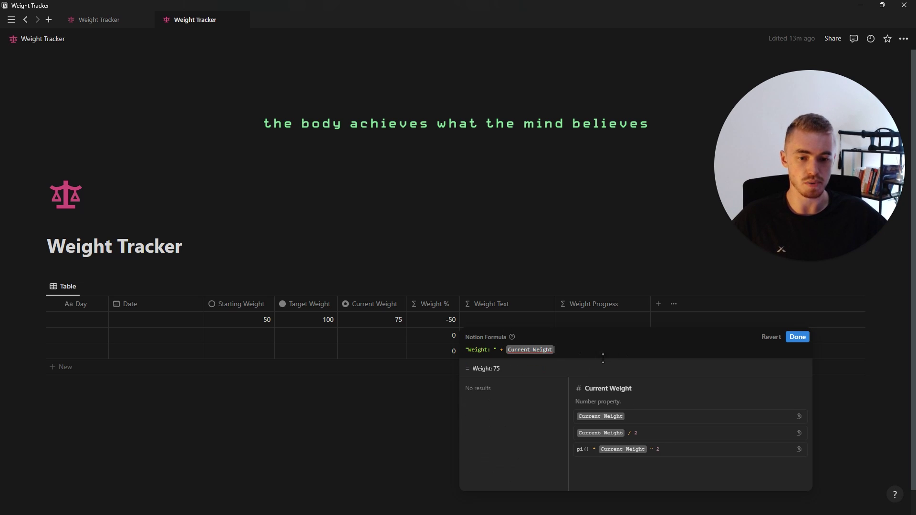
pyautogui.write('+')
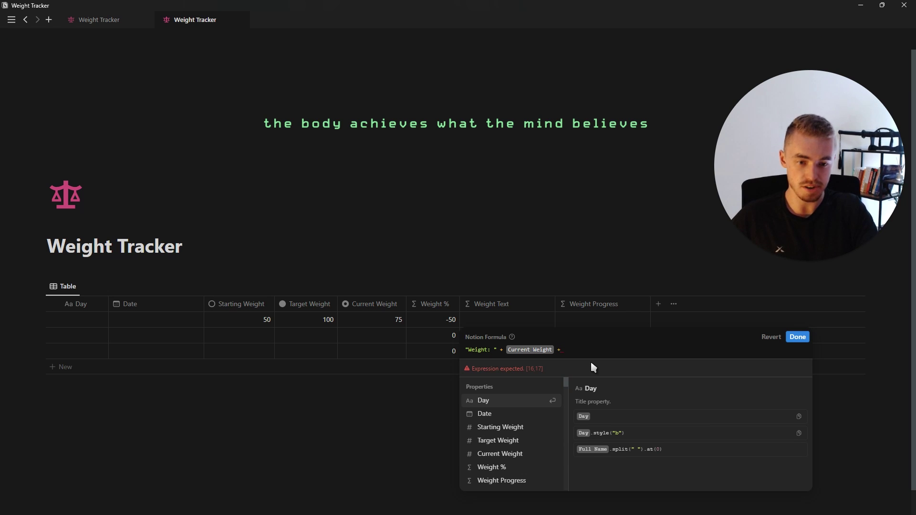
pyautogui.write(' "kg"')
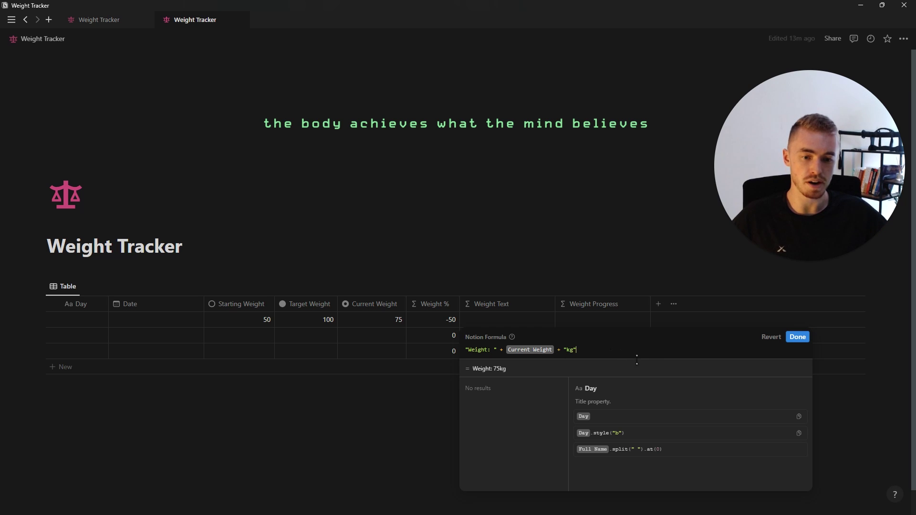
pyautogui.moveTo(506, 369); pyautogui.dragTo(470, 370)
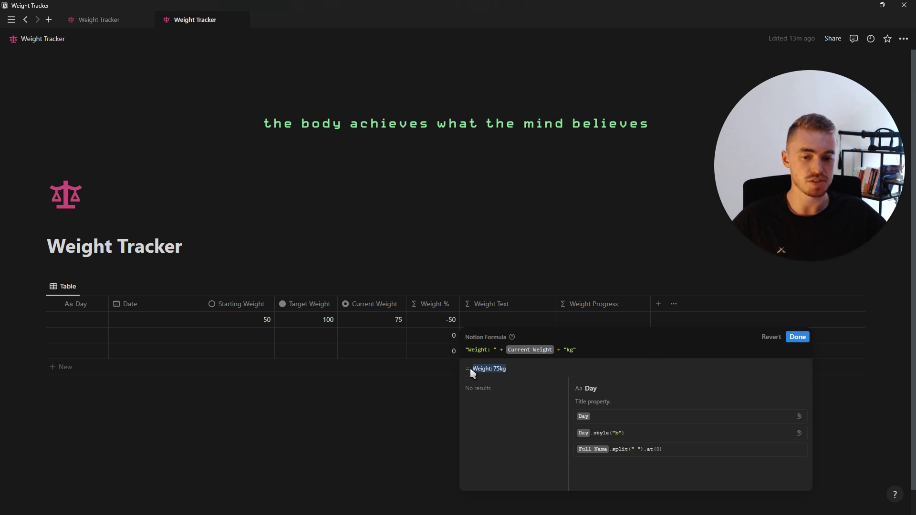
pyautogui.click(527, 371)
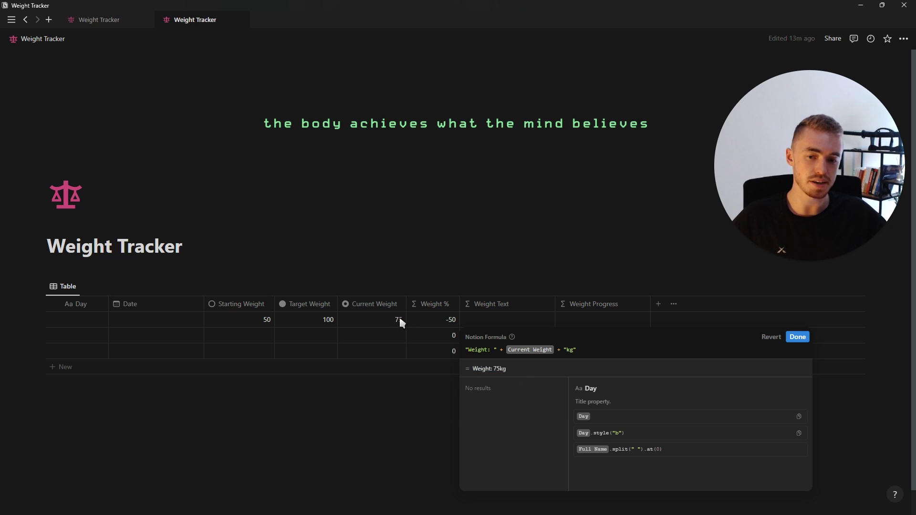
# Enclose the whole Weight Text expression in parentheses and append .style("b", "green") to it
pyautogui.press('Home')
pyautogui.write('(')
pyautogui.write(')')
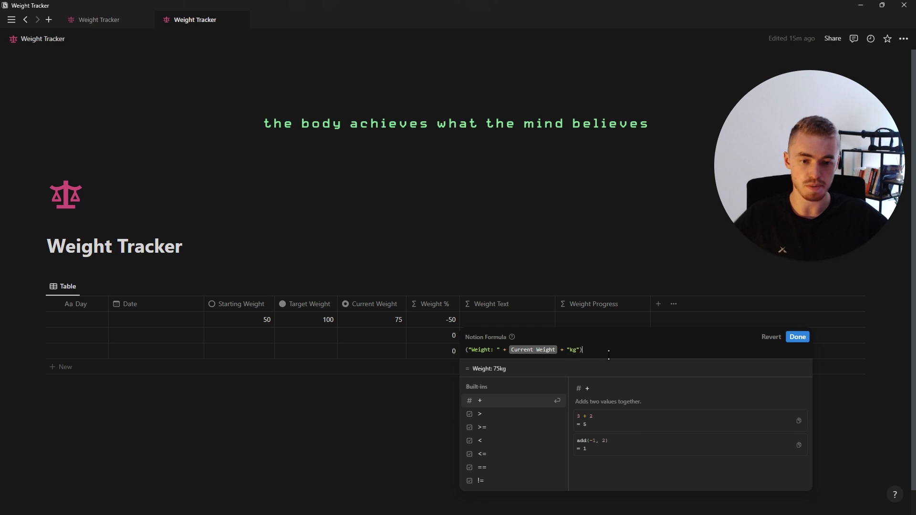
pyautogui.write('.style(')
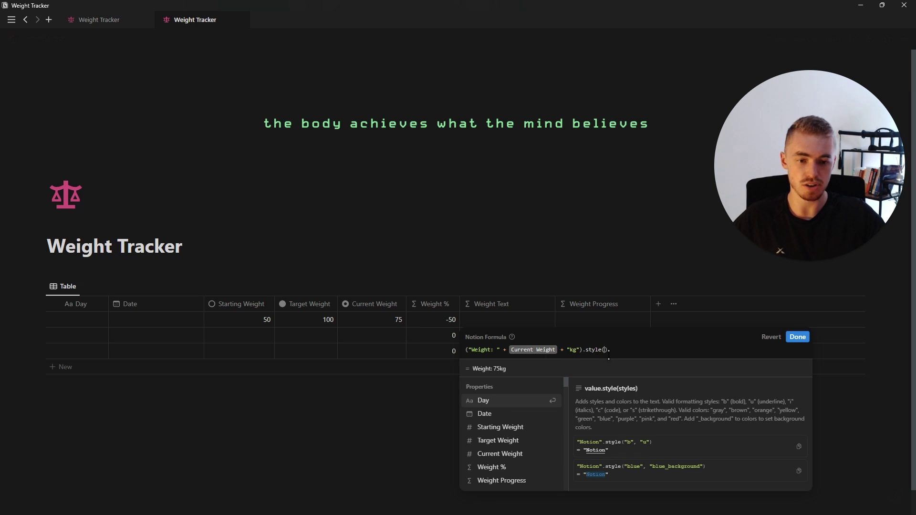
pyautogui.write('"b')
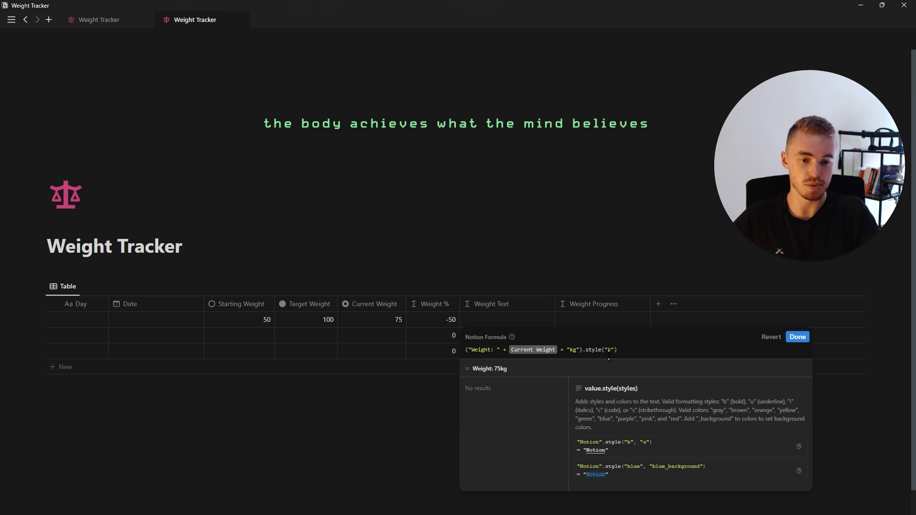
pyautogui.write(',')
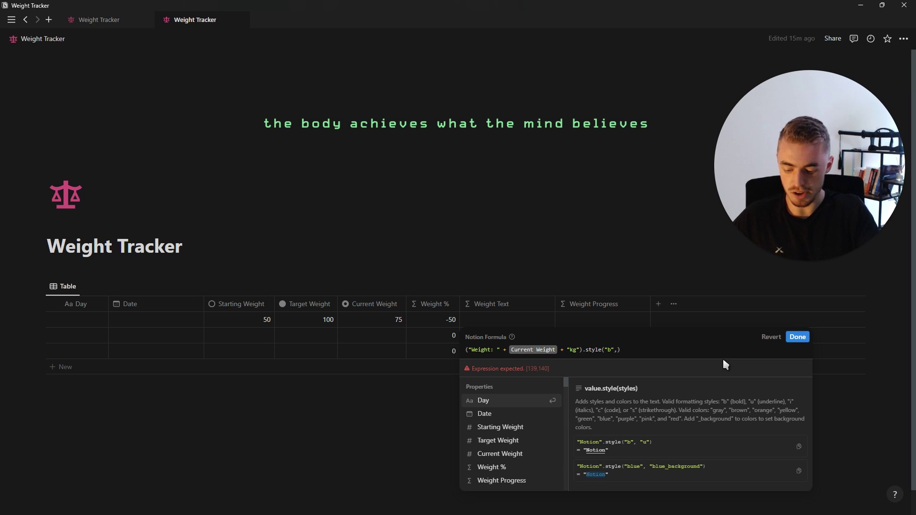
pyautogui.write('"green"')
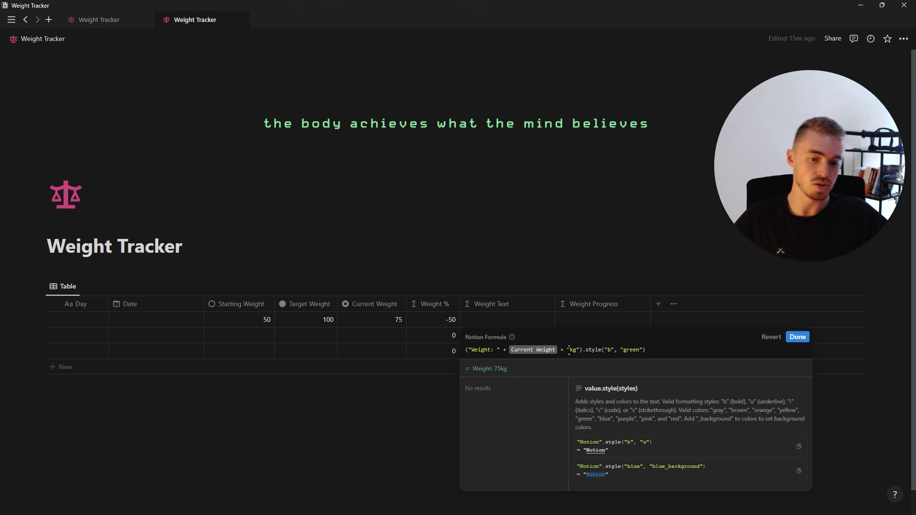
# Move the opening parenthesis before Current Weight so only the value and "kg" are styled, save the formula, and narrow the Weight Text column
pyautogui.click(465, 350)
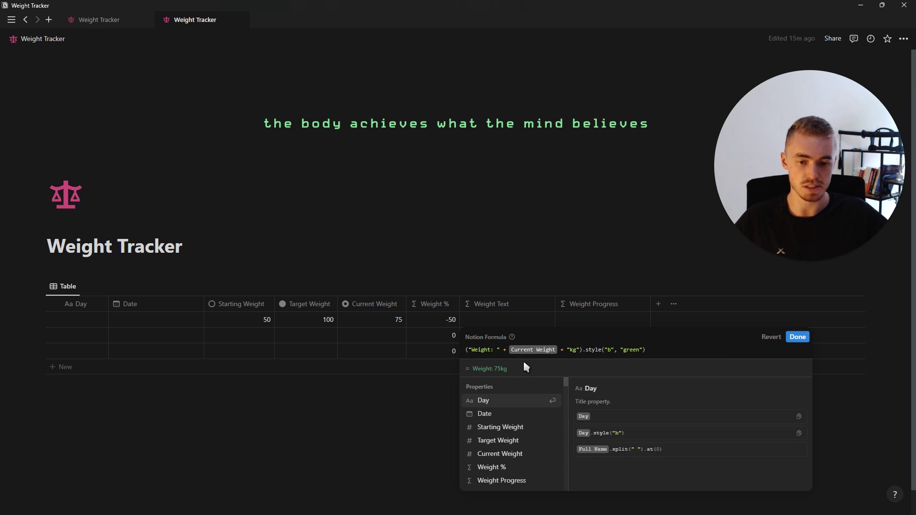
pyautogui.press('Delete')
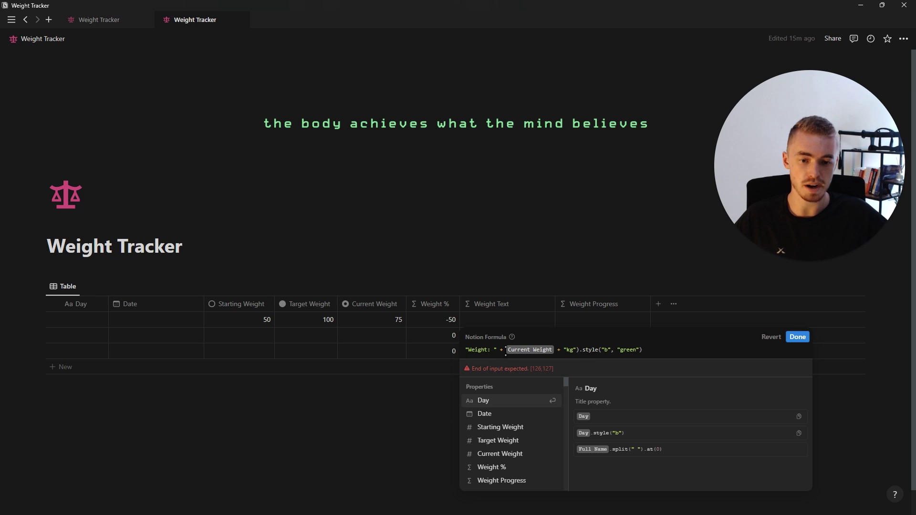
pyautogui.write('(')
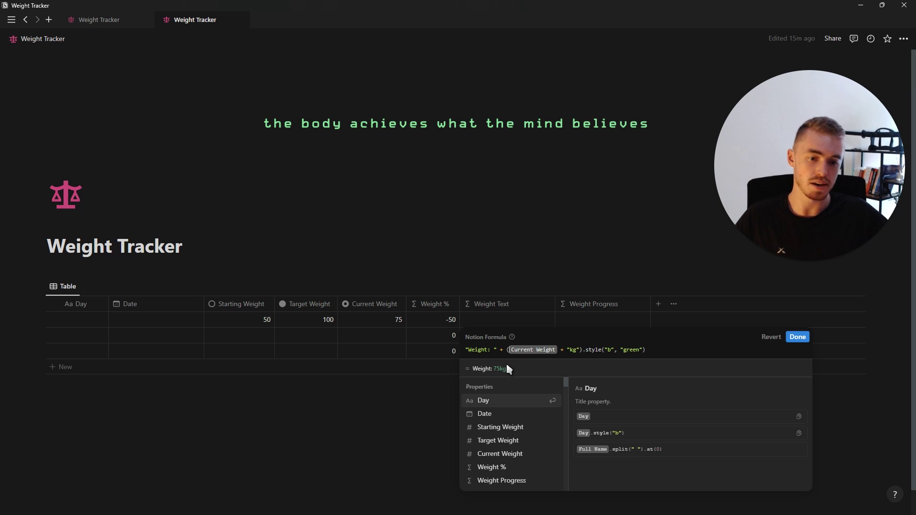
pyautogui.click(797, 337)
pyautogui.moveTo(554, 304); pyautogui.dragTo(526, 304)
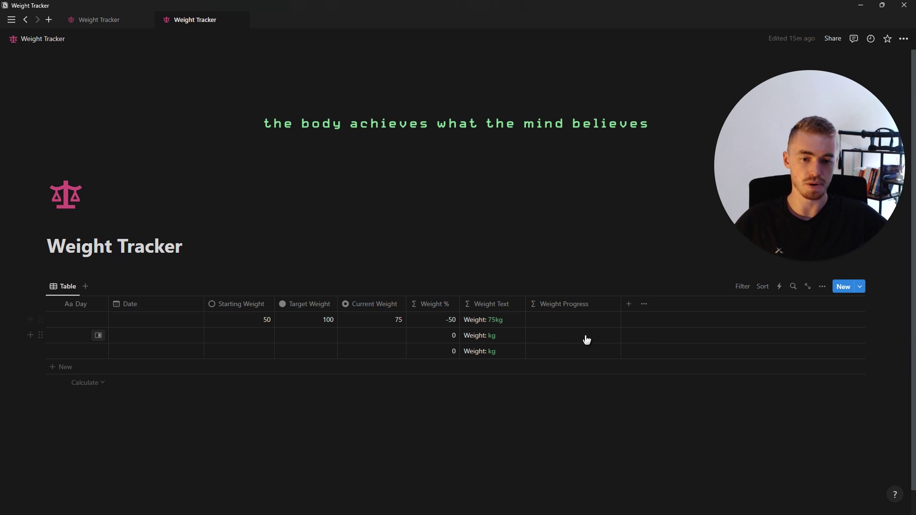
# Start the Weight Progress formula in the first row with an if() whose condition is Target Weight > Starting Weight
pyautogui.click(559, 320)
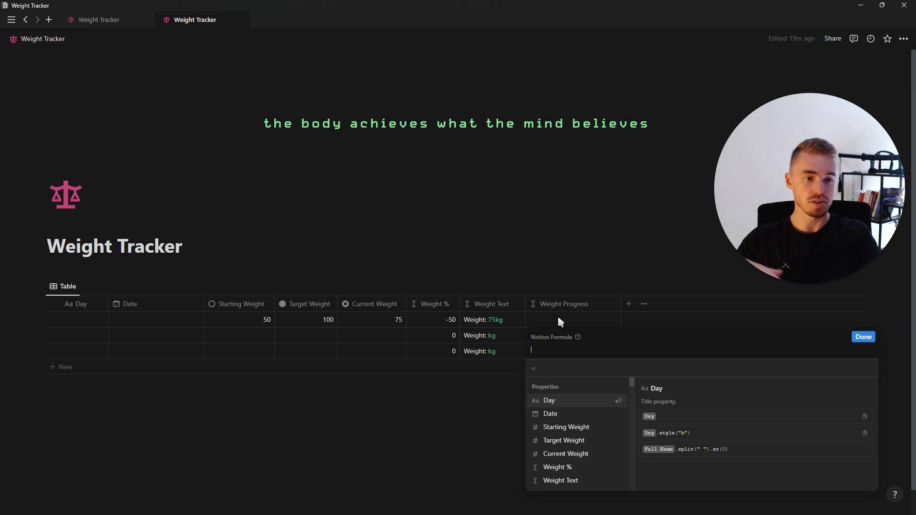
pyautogui.write('i')
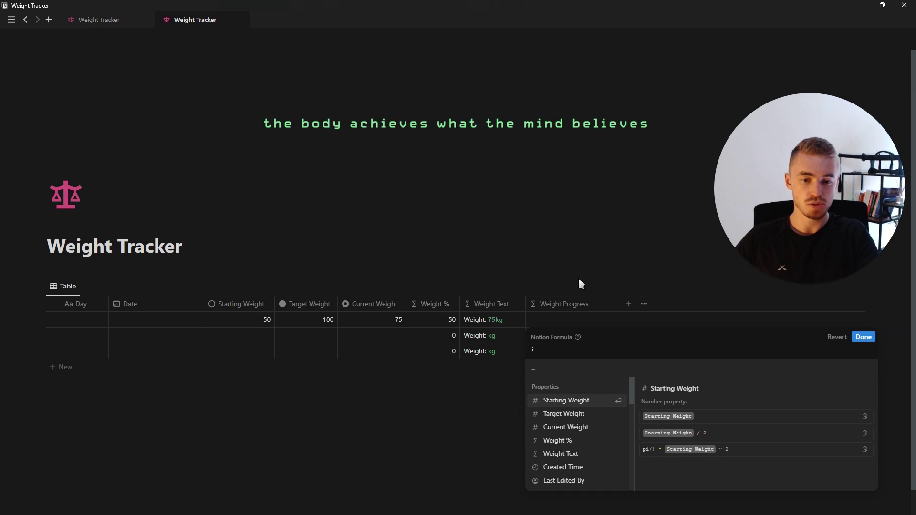
pyautogui.write('f(tar')
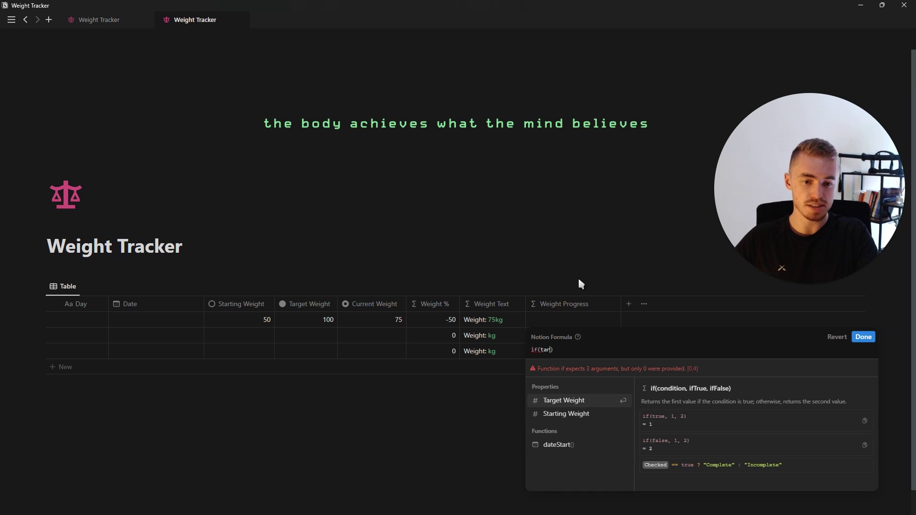
pyautogui.press('Return')
pyautogui.write('> st')
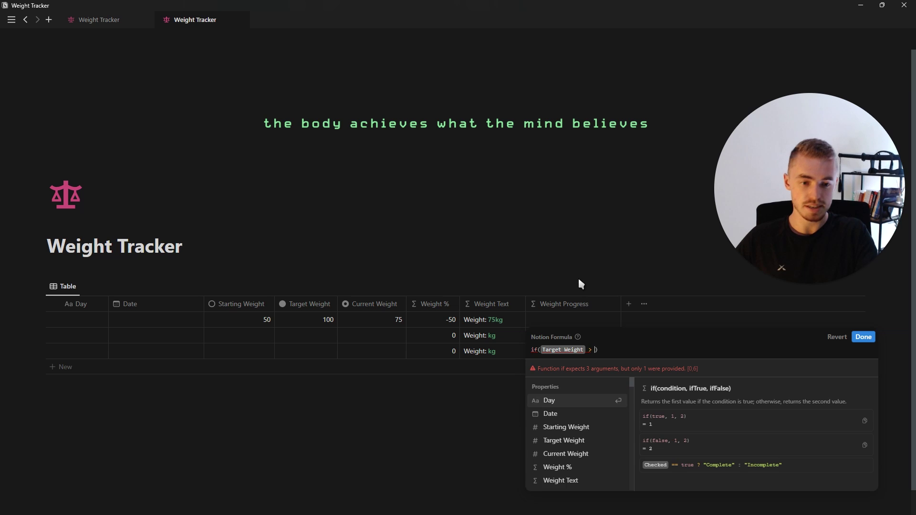
pyautogui.press('Return')
pyautogui.write(',')
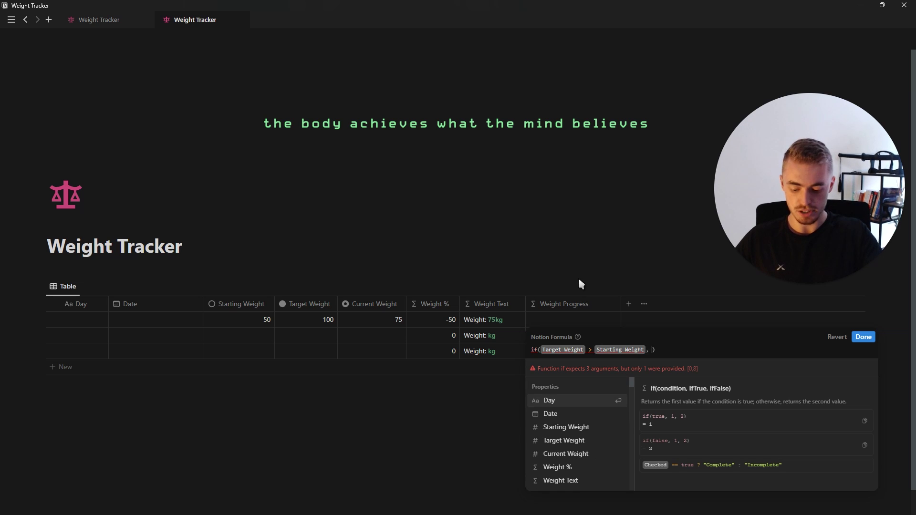
# Insert a quoted red upward triangle emoji as the if() function's true result, followed by a comma
pyautogui.press('super+period')
pyautogui.click(699, 254)
pyautogui.click(814, 161)
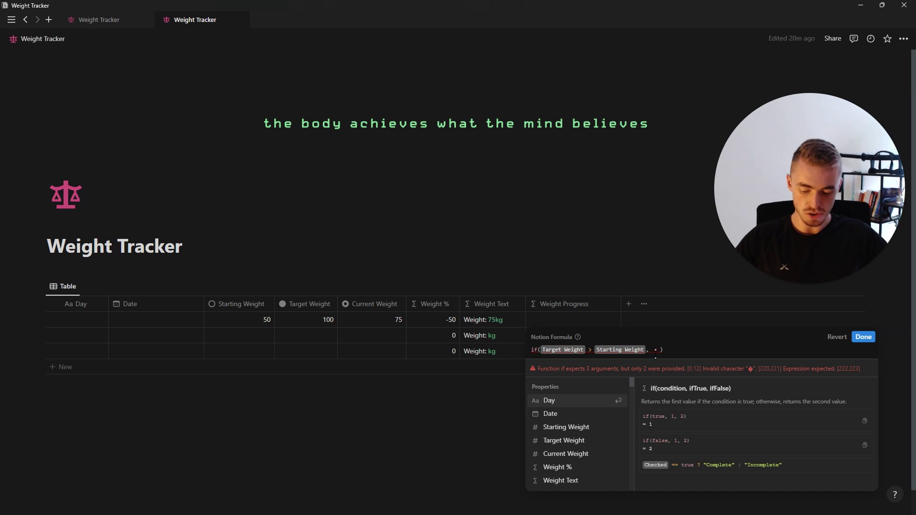
pyautogui.press('Left')
pyautogui.write('"')
pyautogui.press('Right')
pyautogui.write('",')
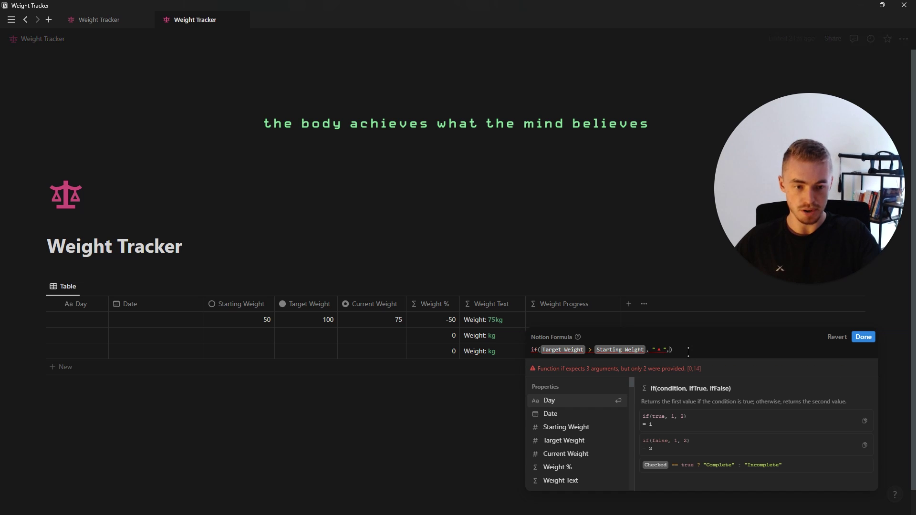
# Insert a quoted red downward triangle emoji as the if() function's false result
pyautogui.press('super+period')
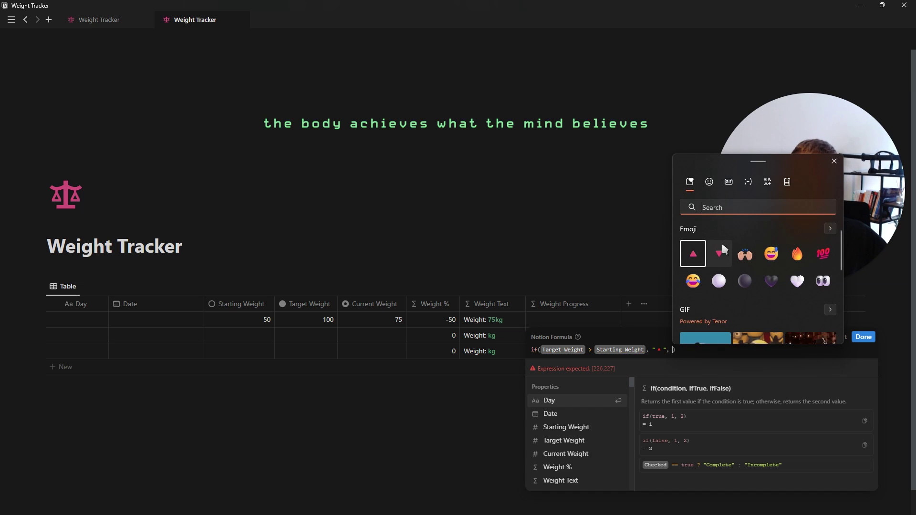
pyautogui.press('Return')
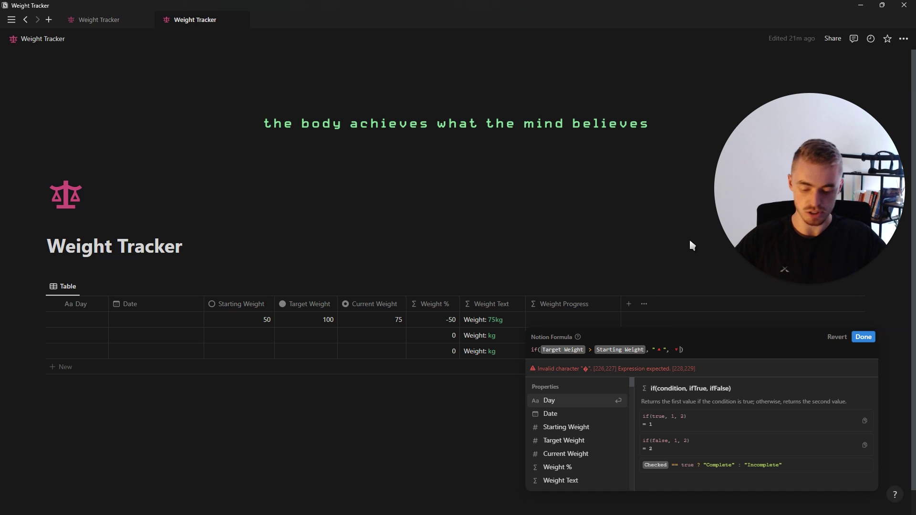
pyautogui.write('"')
pyautogui.press('Left')
pyautogui.press('Left')
pyautogui.write('"')
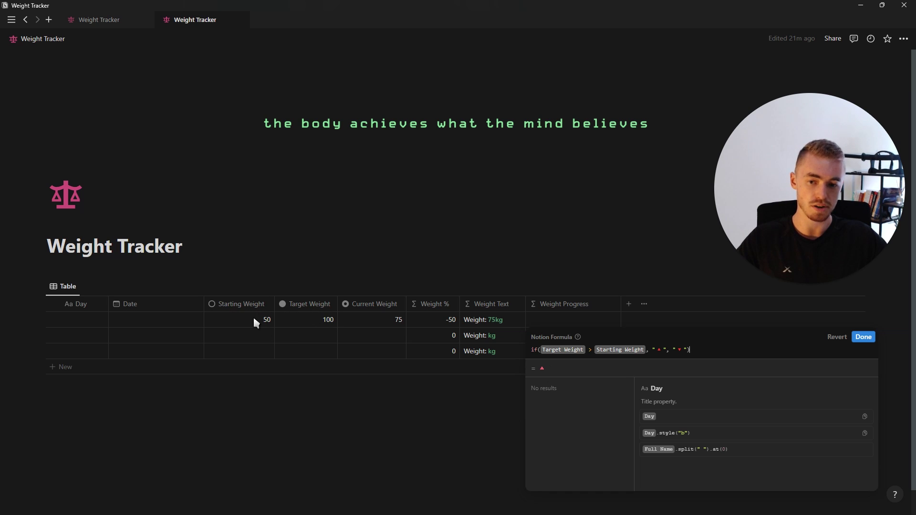
# Wrap the if() expression in a lets() function, with its opening on a line above and its closing parenthesis on a line below
pyautogui.press('Return')
pyautogui.click(722, 349)
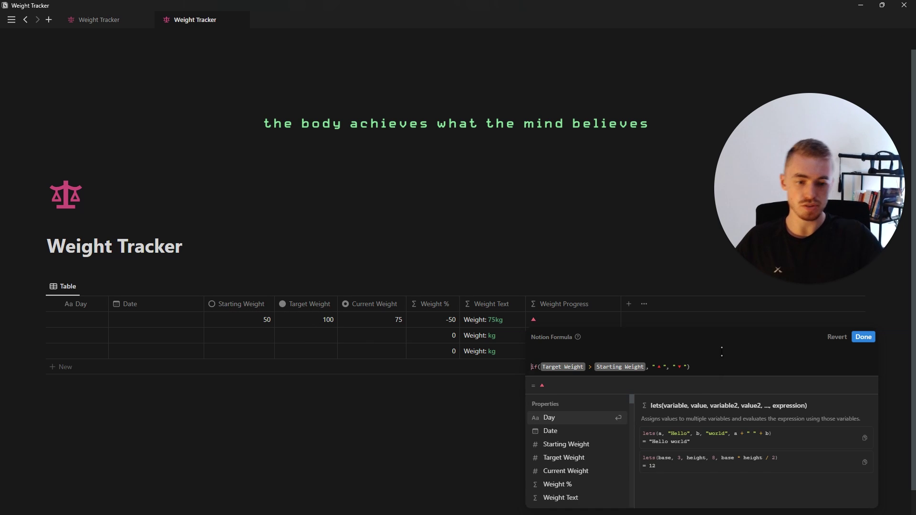
pyautogui.write('lets(')
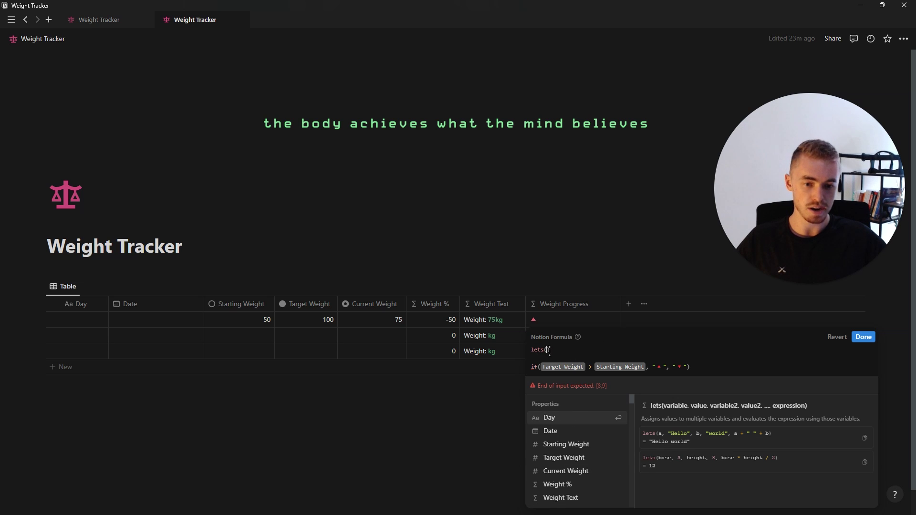
pyautogui.press('Return')
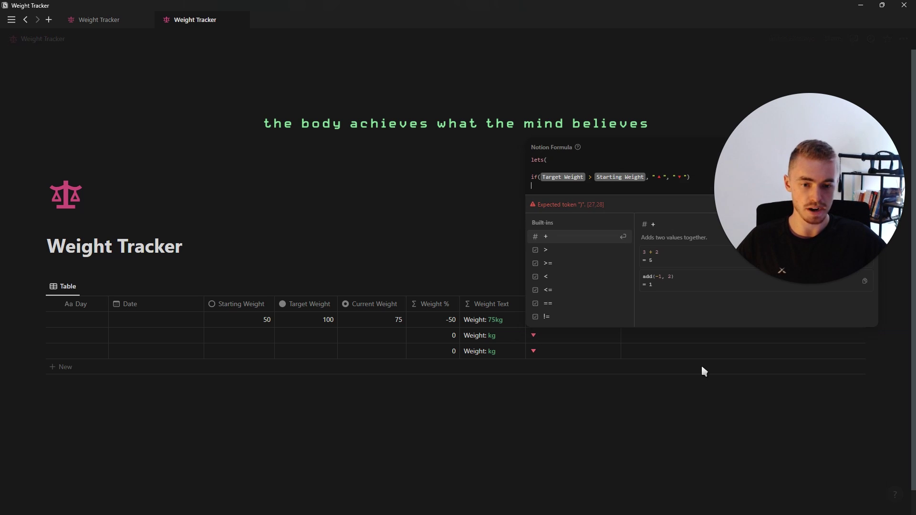
pyautogui.write(')')
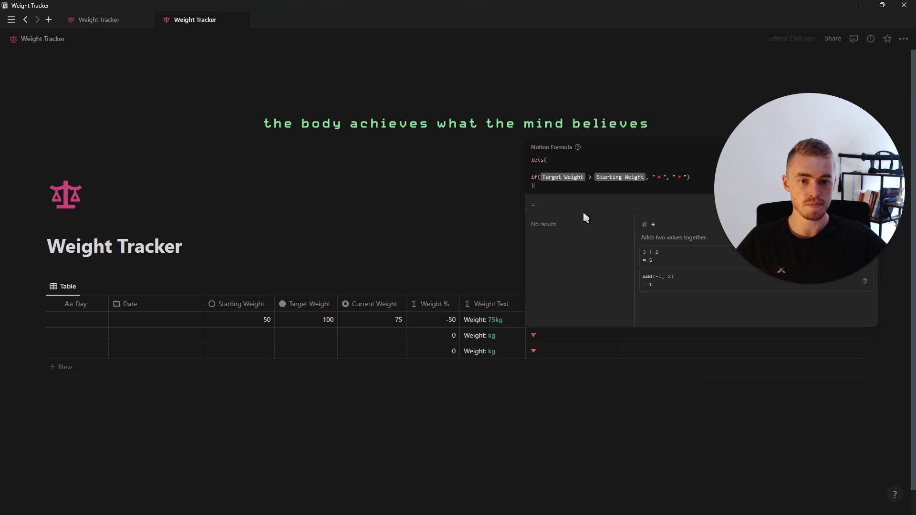
# Declare a variable named weight as the first argument of lets() and start a new line for its value
pyautogui.click(641, 162)
pyautogui.write('weight,')
pyautogui.hotkey('shift', 'Return')
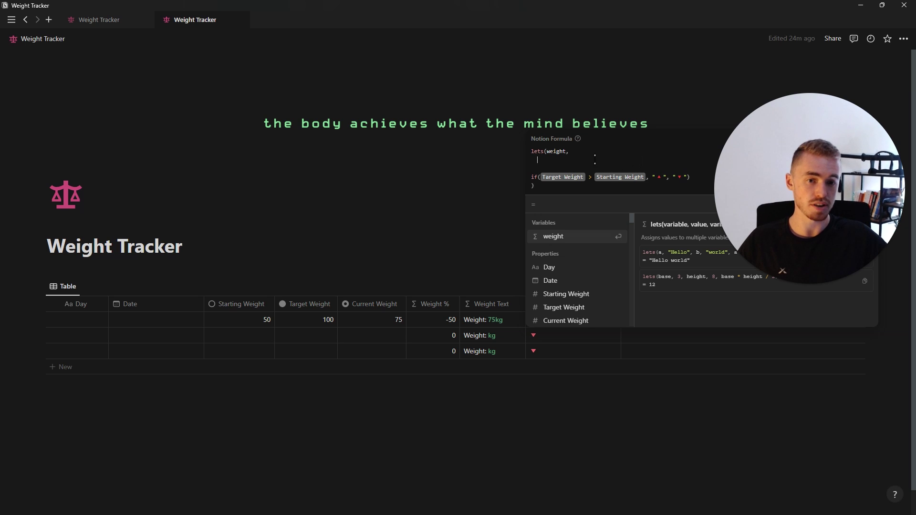
pyautogui.doubleClick(554, 151)
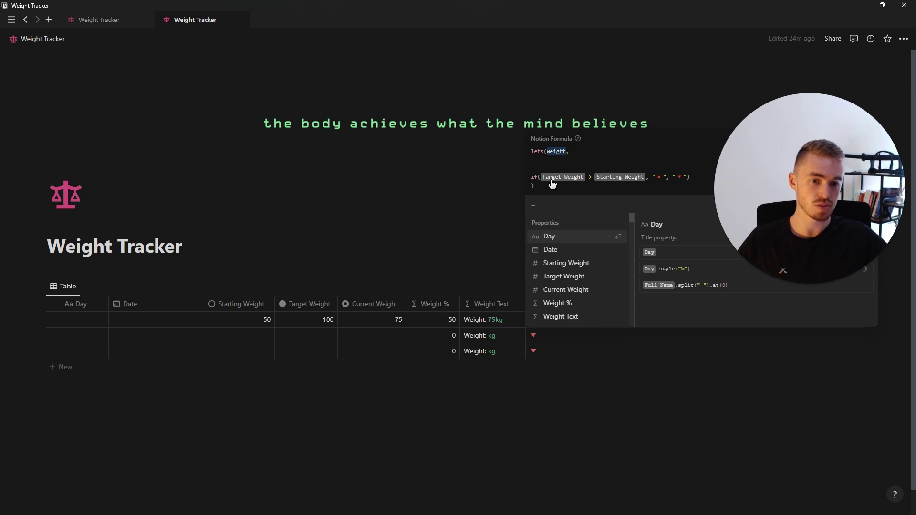
pyautogui.click(542, 161)
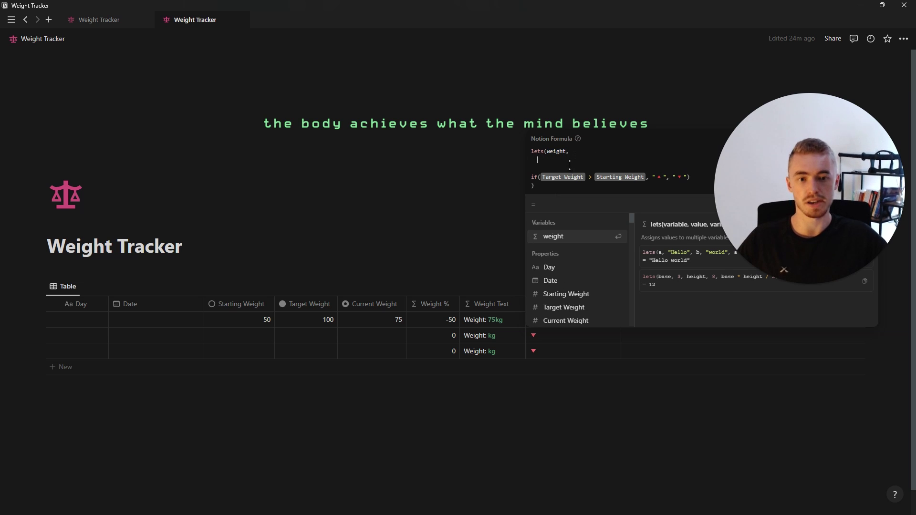
# Set the weight variable's value to the Weight % property divided by 10, enclosed in parentheses
pyautogui.write('weig')
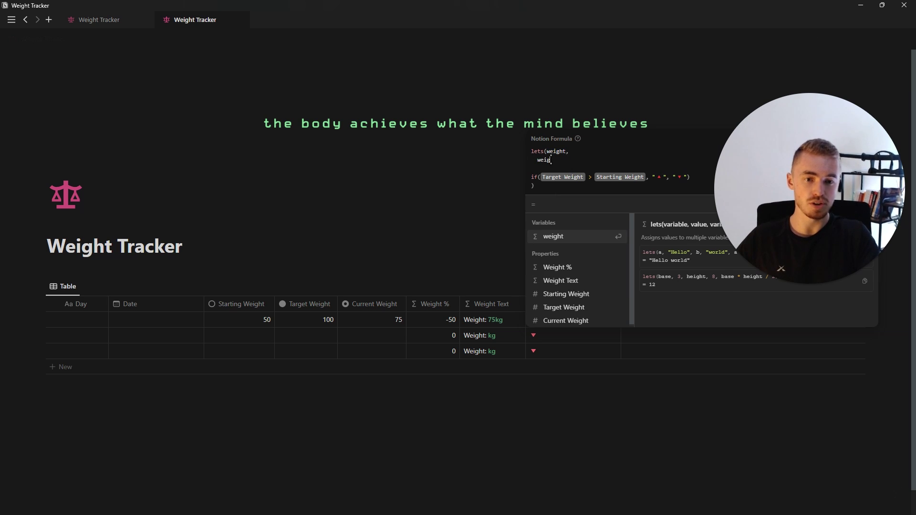
pyautogui.click(570, 269)
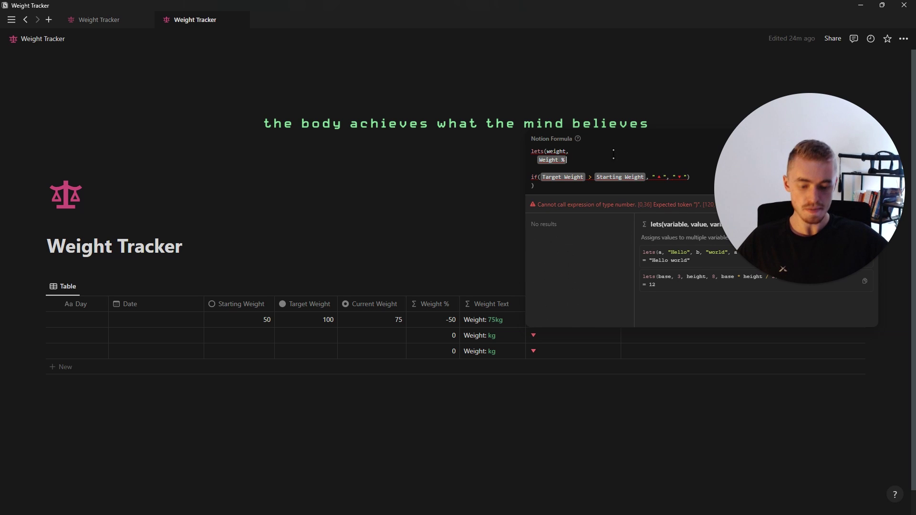
pyautogui.write('/10')
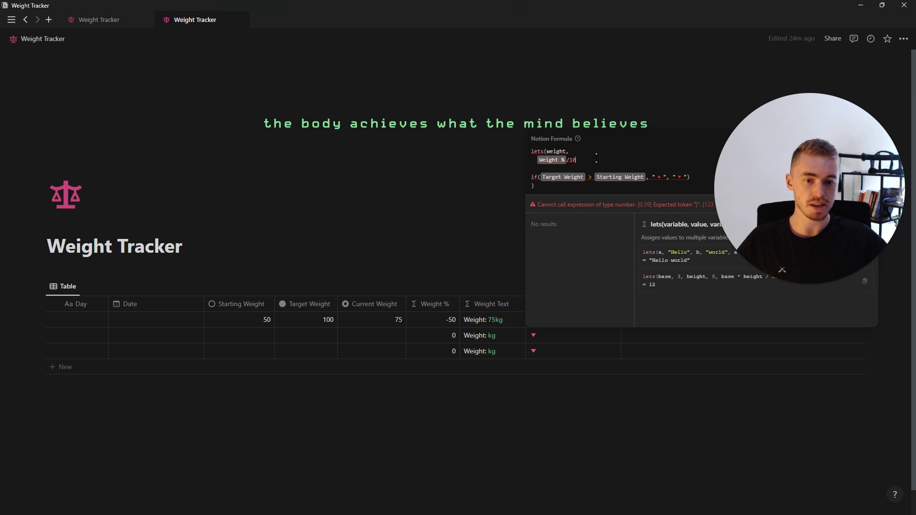
pyautogui.press('Home')
pyautogui.write('(')
pyautogui.press('End')
pyautogui.write(')')
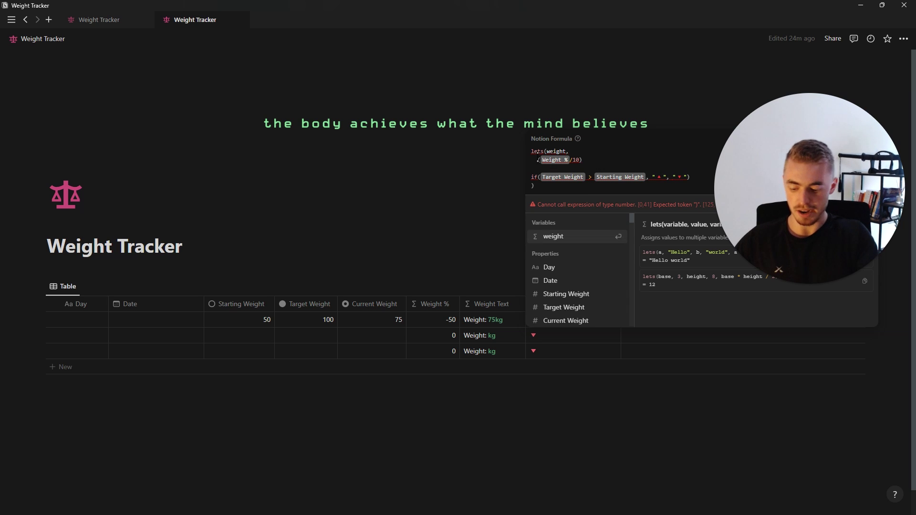
# Wrap the parenthesised quotient in round() with .abs() applied to it, and end the variable definition with a comma and line break
pyautogui.press('Home')
pyautogui.write('round(')
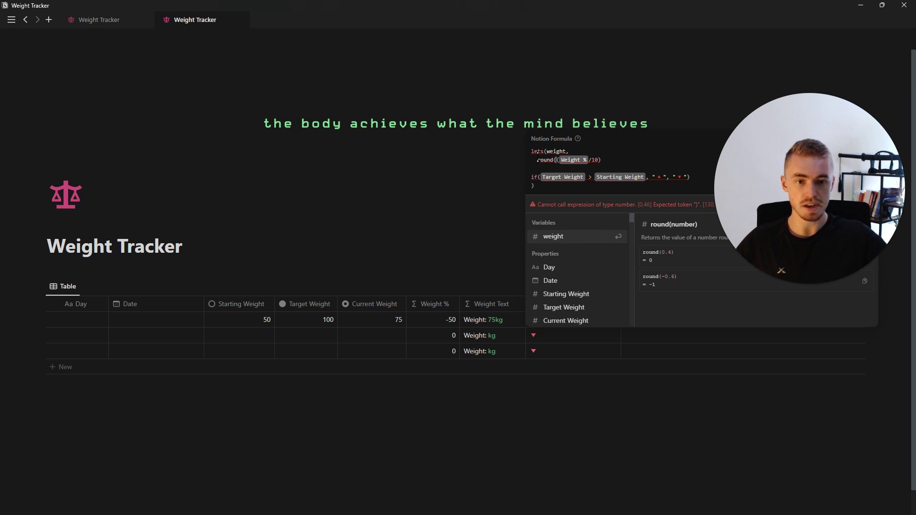
pyautogui.press('End')
pyautogui.write('.ab')
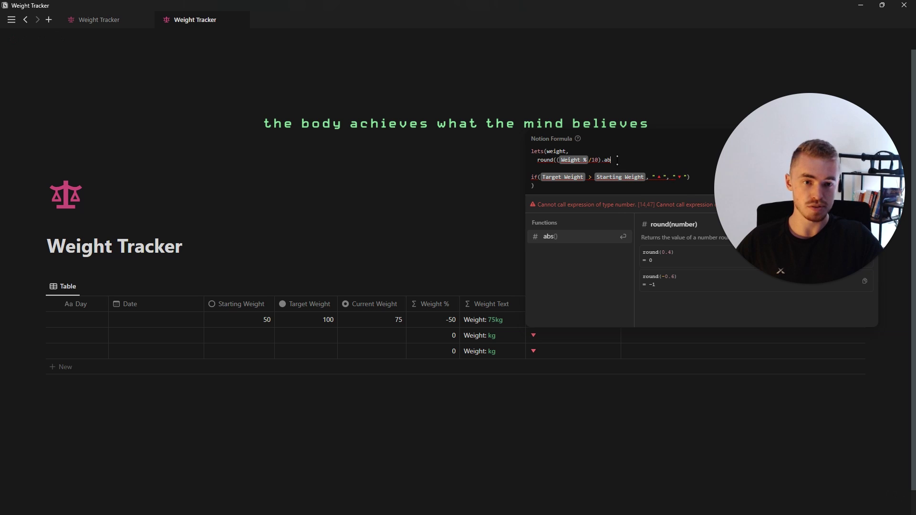
pyautogui.write('s())')
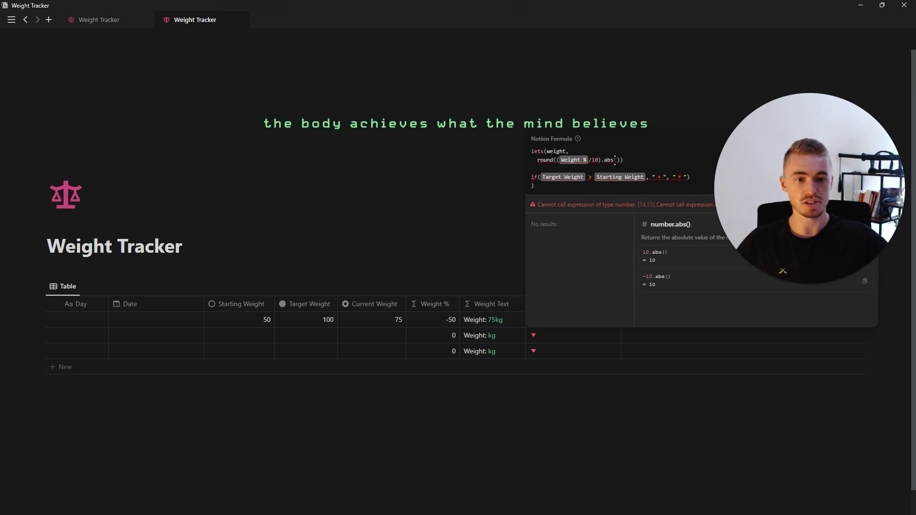
pyautogui.write(',')
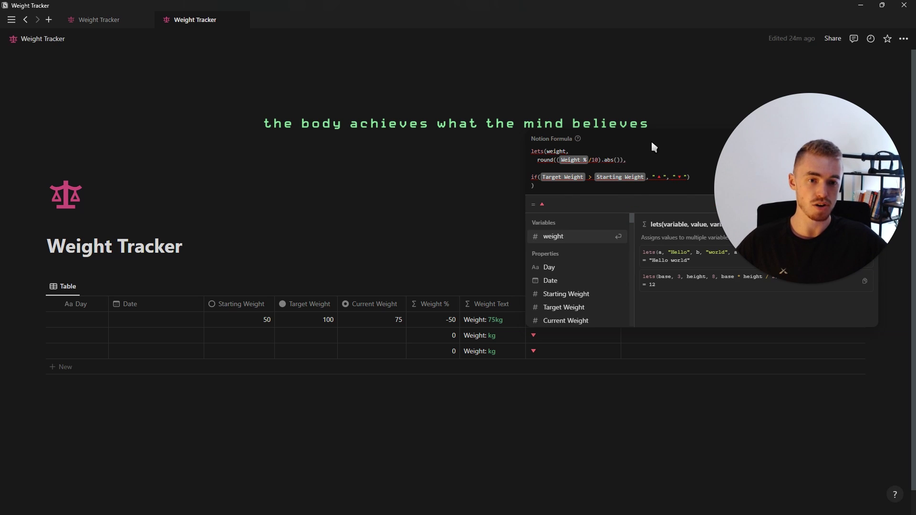
pyautogui.hotkey('shift', 'Return')
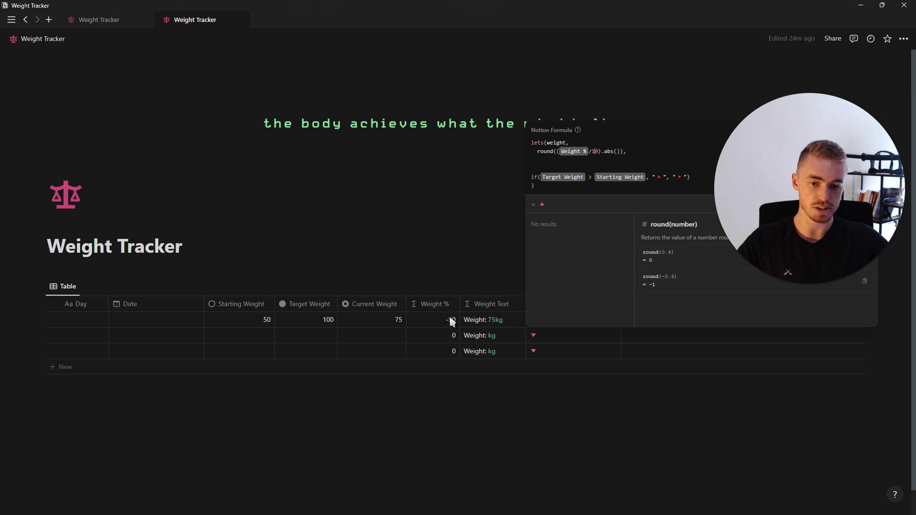
pyautogui.doubleClick(601, 152)
pyautogui.click(602, 152)
pyautogui.moveTo(602, 152); pyautogui.dragTo(623, 151)
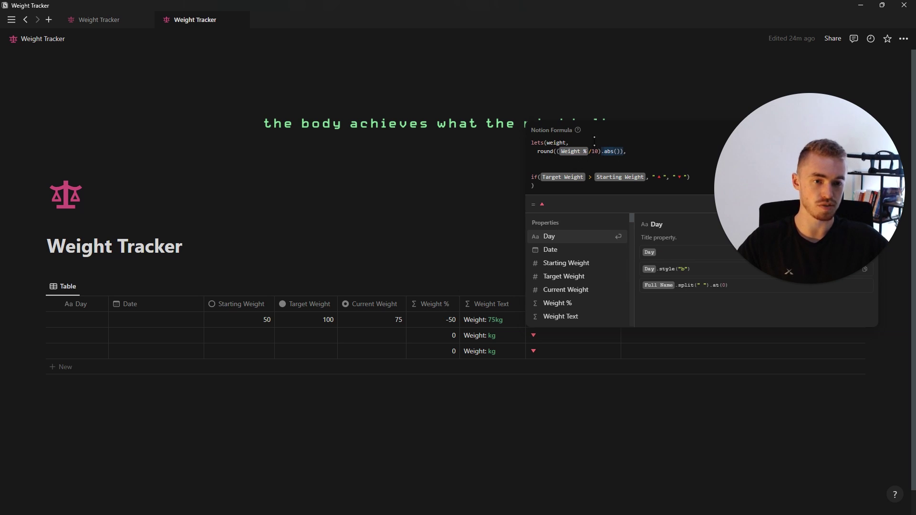
pyautogui.moveTo(536, 152); pyautogui.dragTo(561, 158)
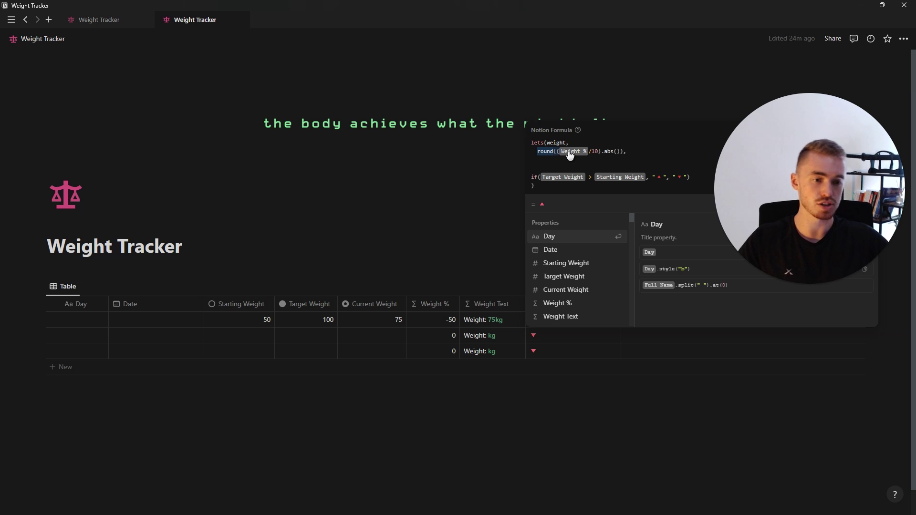
pyautogui.click(617, 151)
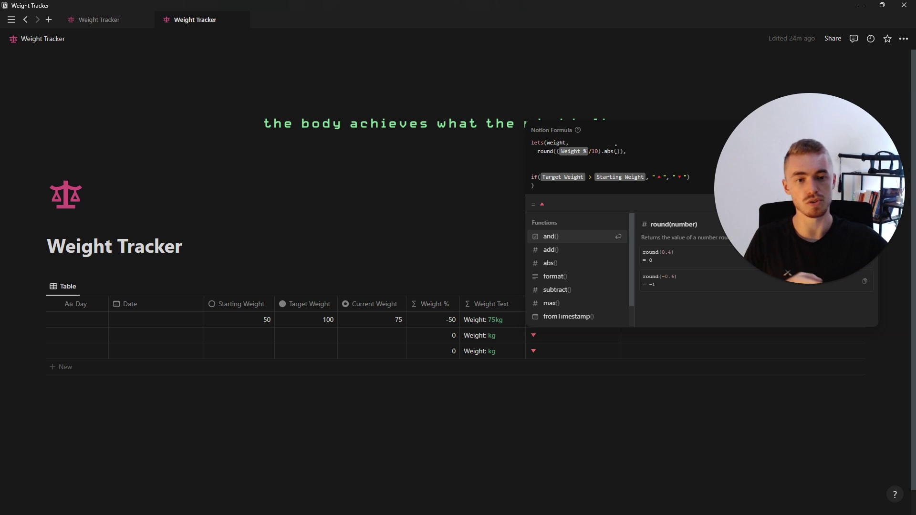
# Append an ifs() function to the if() expression with a plus sign, its first condition weight >= 10 returning ten empty circles
pyautogui.click(532, 177)
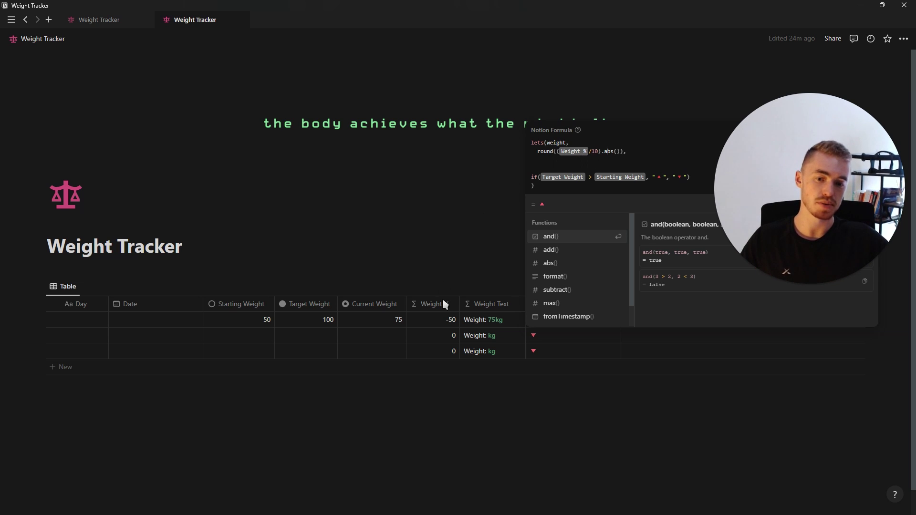
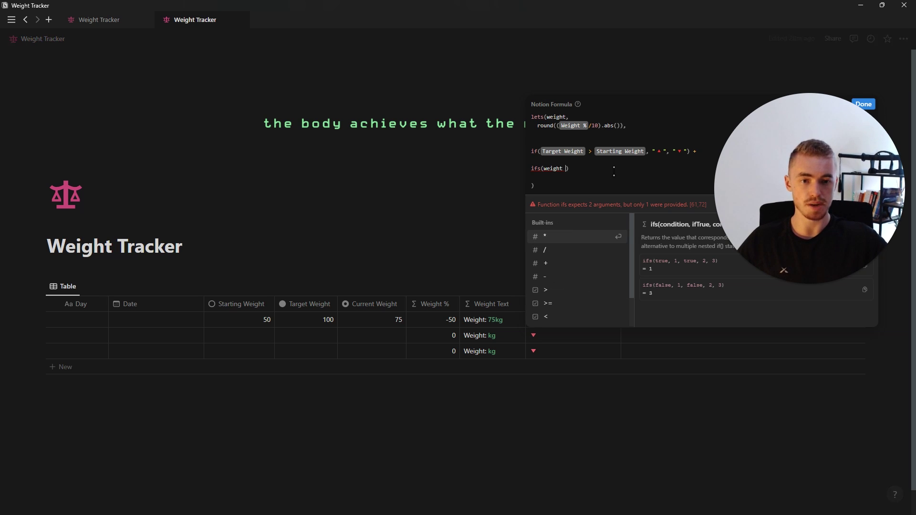
pyautogui.write('>')
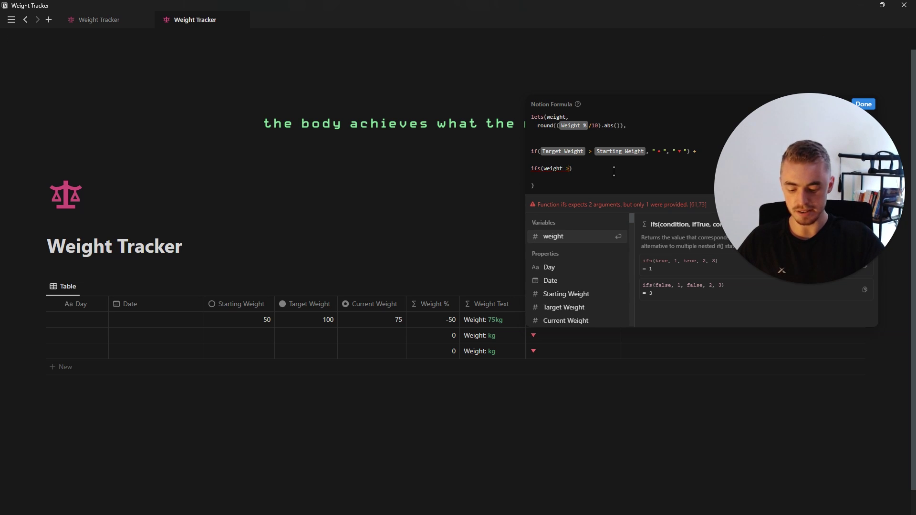
pyautogui.write('= 10, ')
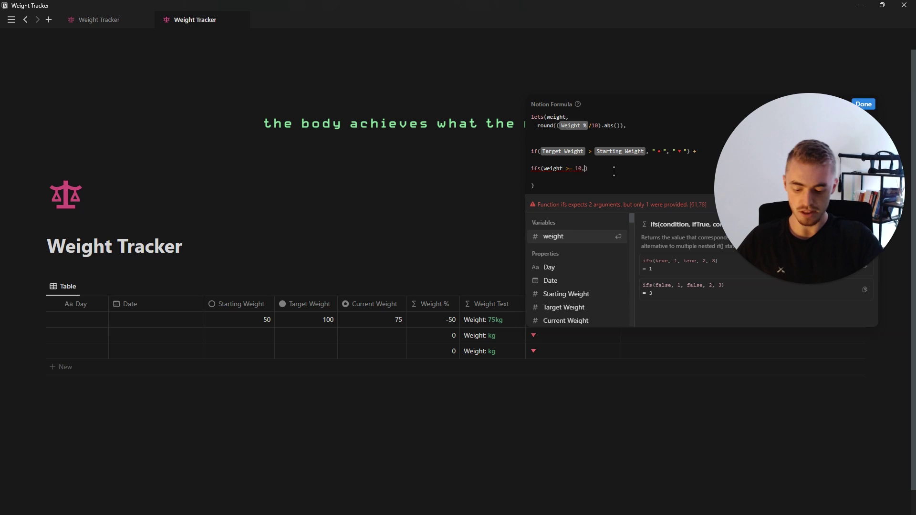
pyautogui.write('"')
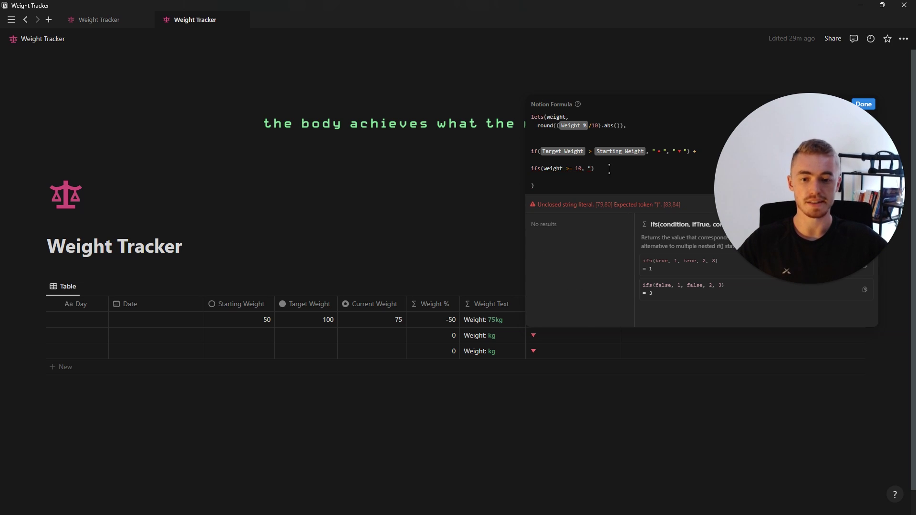
pyautogui.write('oooooooooo')
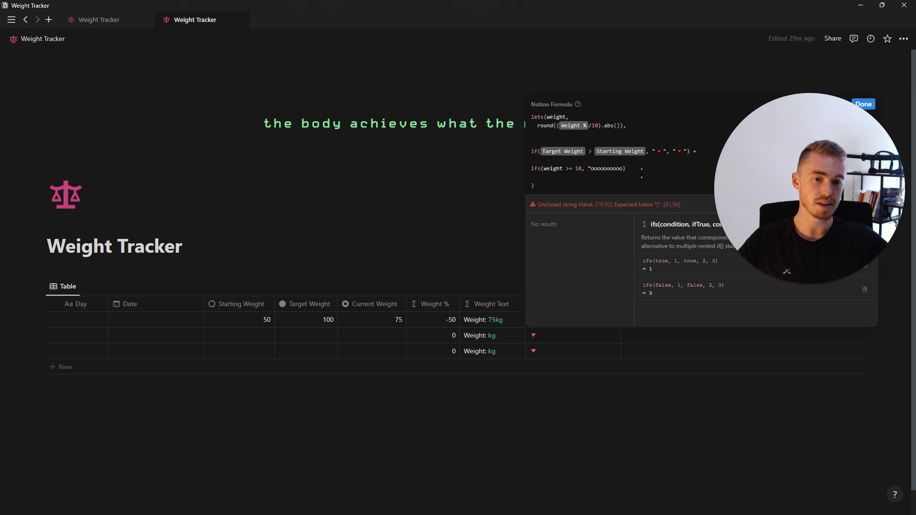
pyautogui.write('"')
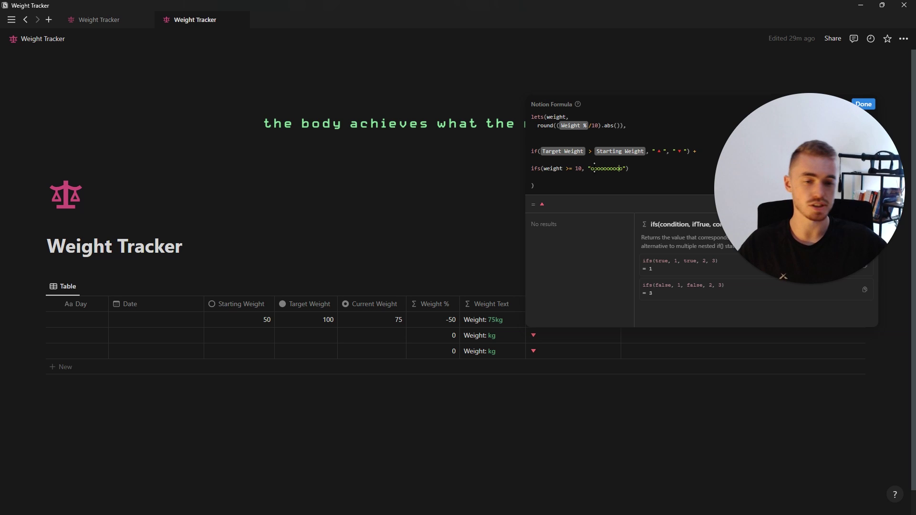
pyautogui.moveTo(593, 170); pyautogui.dragTo(629, 172)
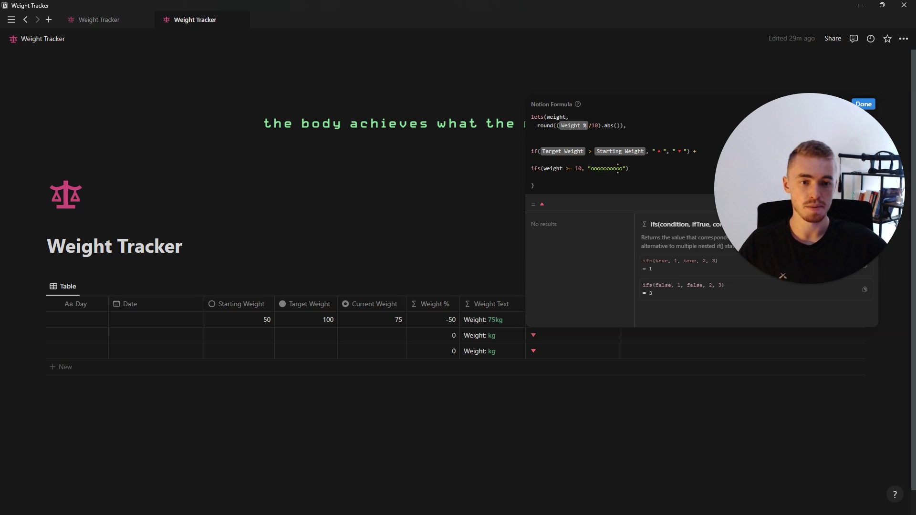
pyautogui.click(603, 169)
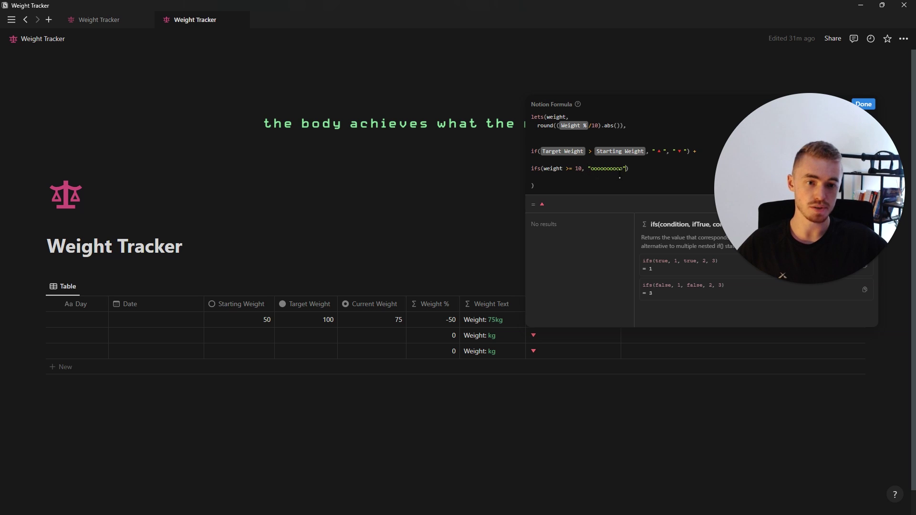
# Add a second ifs() condition on its own line, weight >= 9, returning one filled circle followed by nine empty circles
pyautogui.write(',')
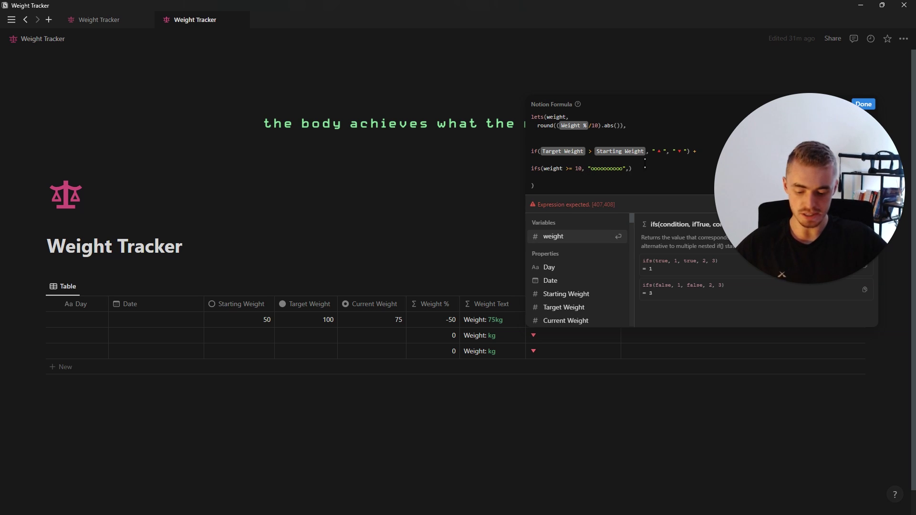
pyautogui.hotkey('shift', 'Return')
pyautogui.write('weight >')
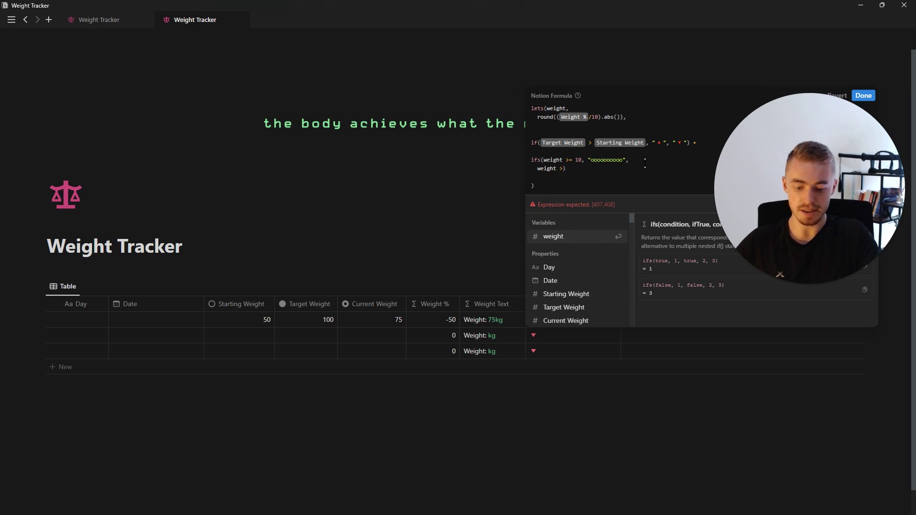
pyautogui.write('= 9, ')
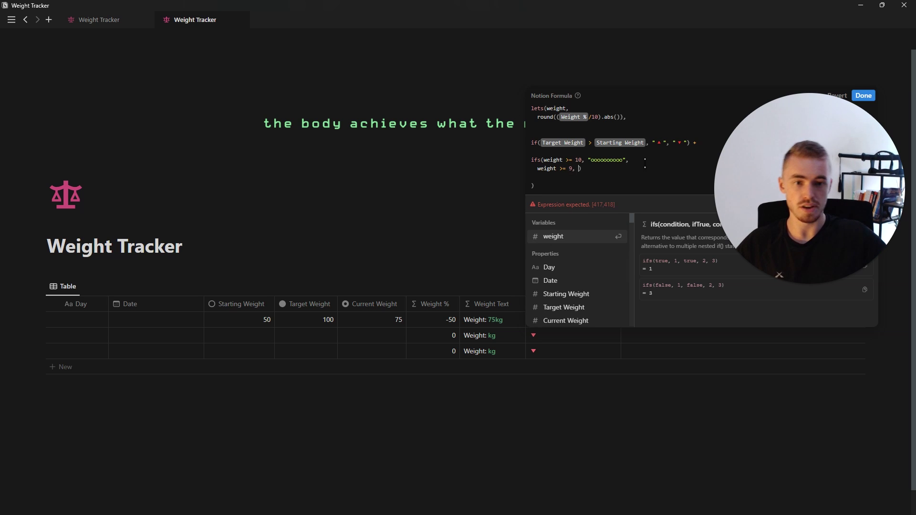
pyautogui.write('"@ooooooooo"')
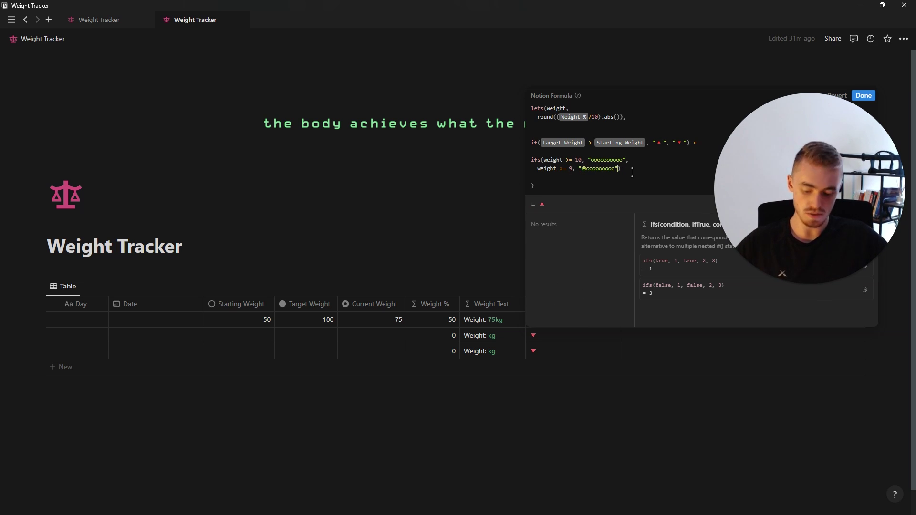
# Continue the ifs() conditions line by line from weight >= 8 to weight >= 1, replacing one more empty circle with a filled one each time
pyautogui.write(',')
pyautogui.hotkey('shift', 'Return')
pyautogui.write('weight >= 8, "@@oooooooo",')
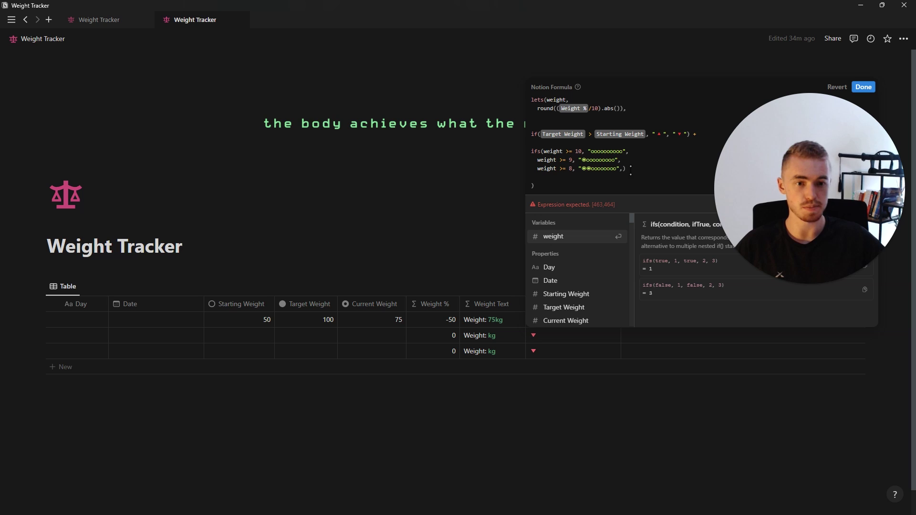
pyautogui.hotkey('shift', 'Return')
pyautogui.write('weight >= 7, "@@@ooooooo",')
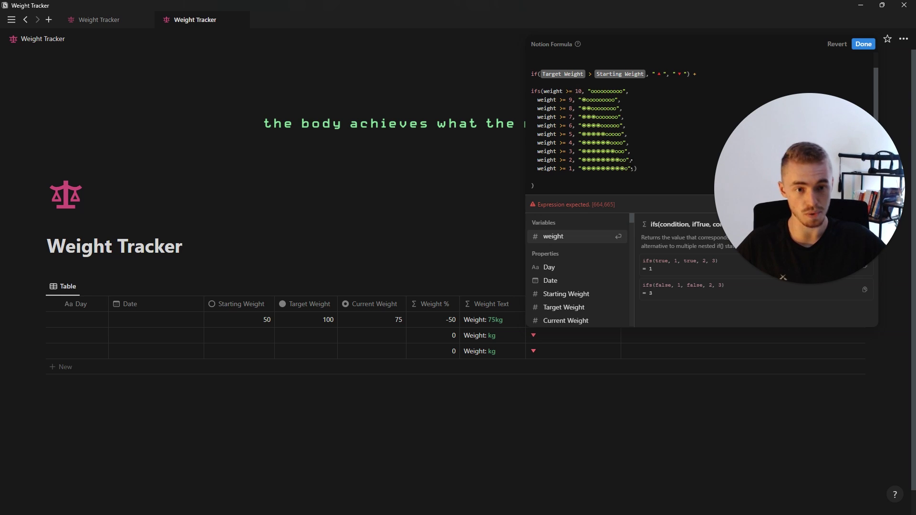
# Add a string of ten filled circles as the ifs() fallback value on a new line and save the formula
pyautogui.press('Return')
pyautogui.write('"◉◉◉◉◉◉◉◉◉◉"')
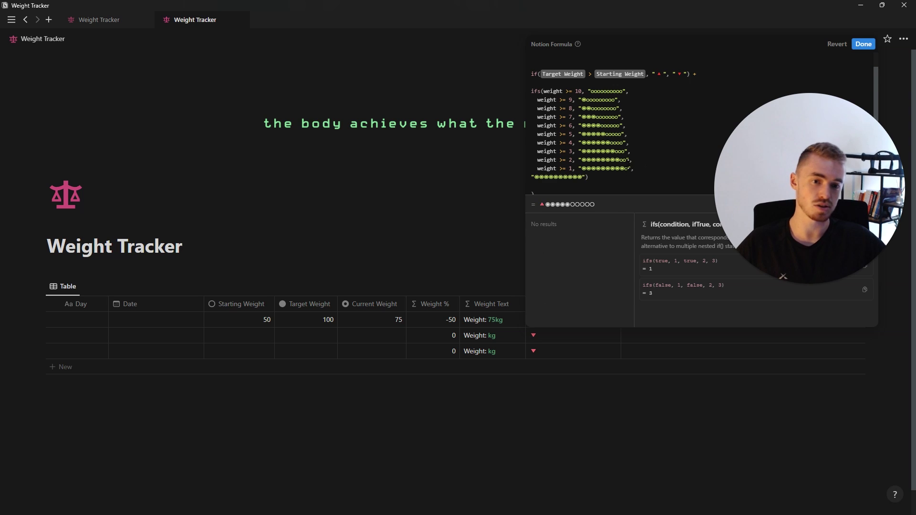
pyautogui.scroll(-1, 611, 171)
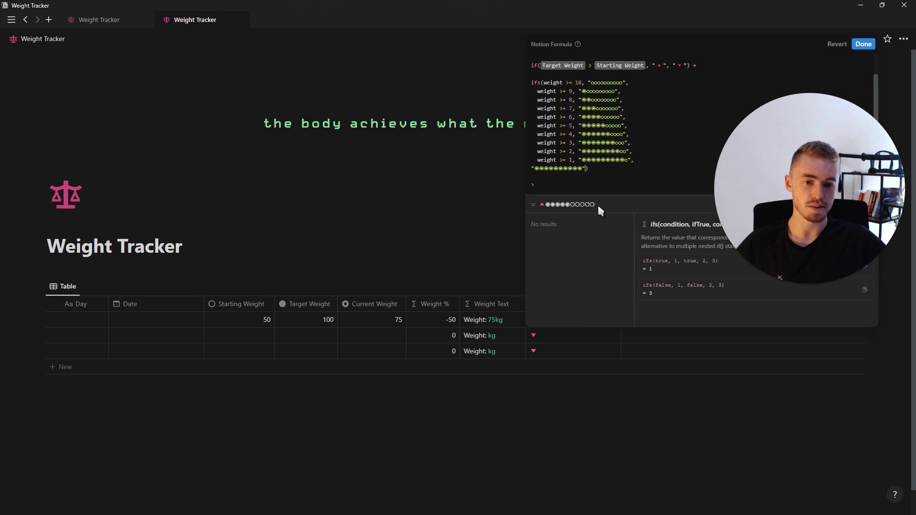
pyautogui.click(863, 44)
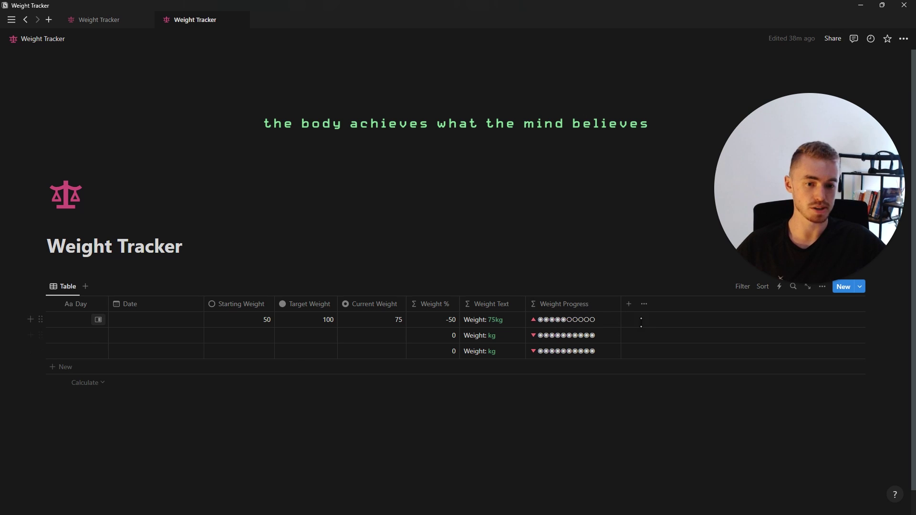
# Fill the second row with a starting weight of 100, a target weight of 60 and a current weight of 80
pyautogui.click(264, 336)
pyautogui.write('100')
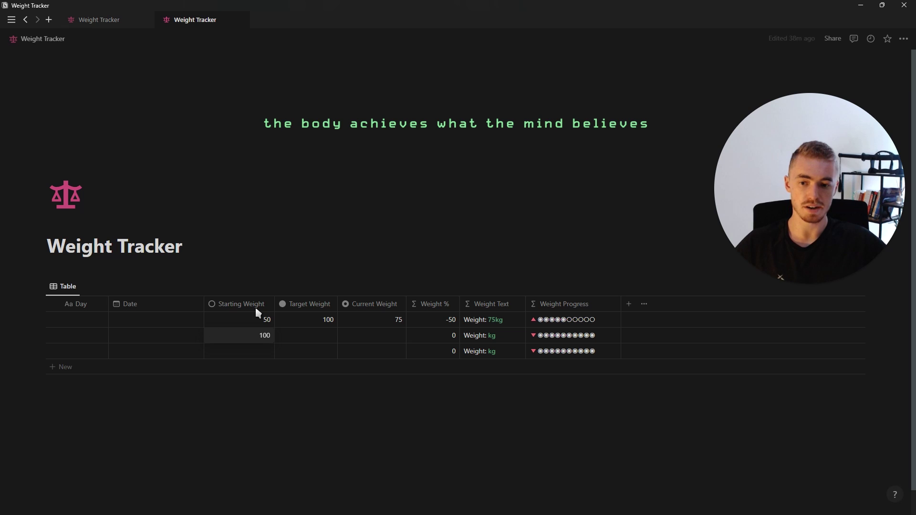
pyautogui.press('Return')
pyautogui.click(307, 336)
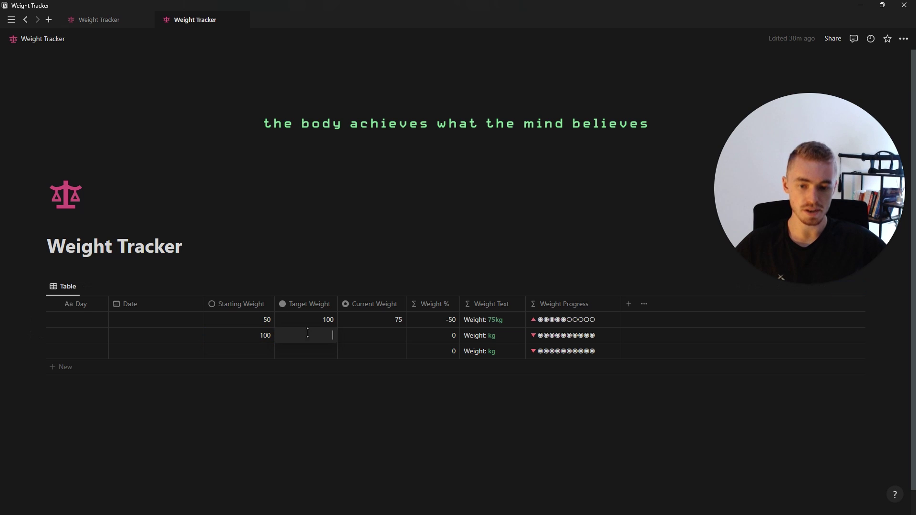
pyautogui.write('60')
pyautogui.press('Return')
pyautogui.click(396, 339)
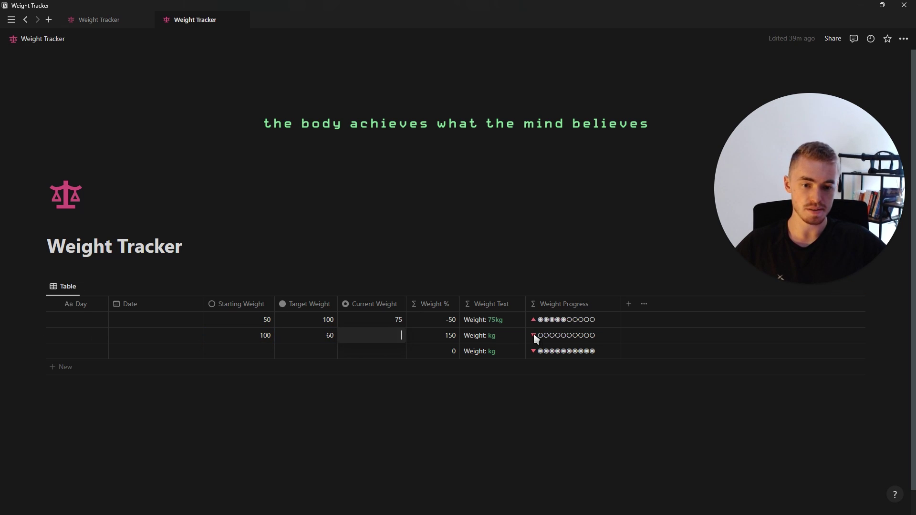
pyautogui.press('Escape')
pyautogui.write('80')
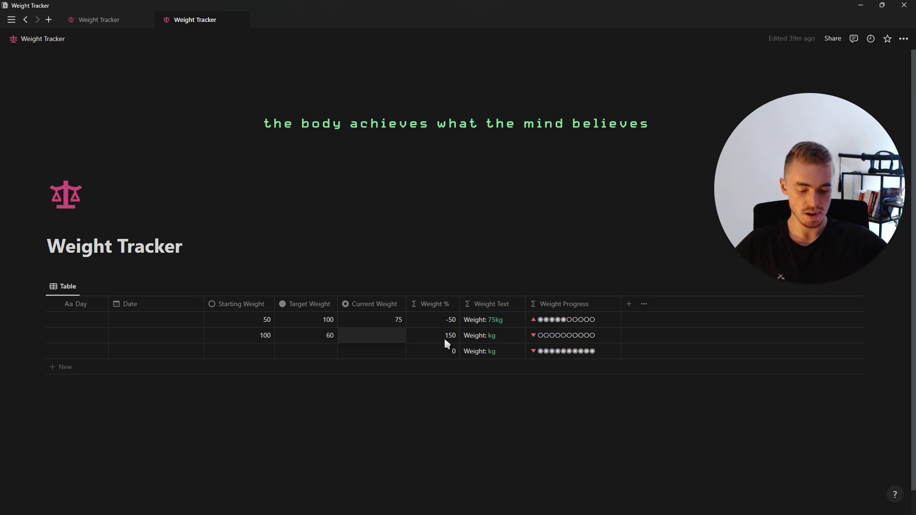
pyautogui.press('Escape')
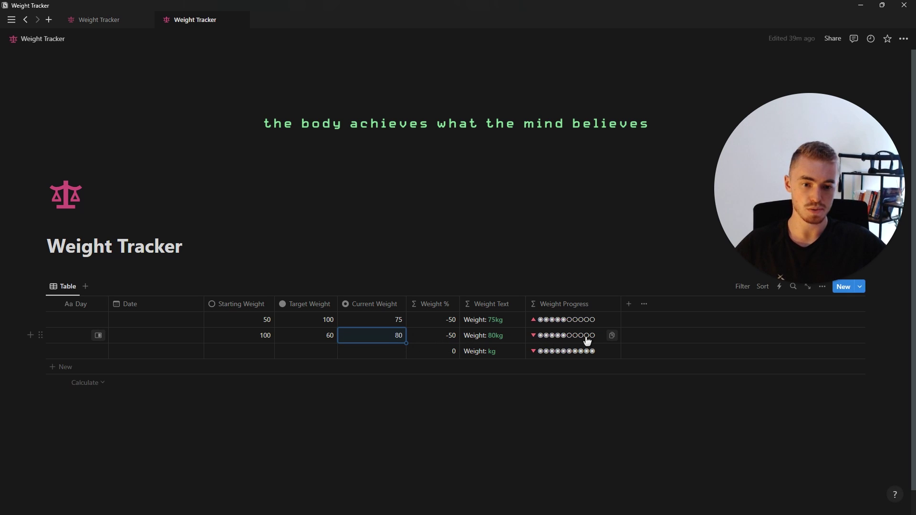
pyautogui.click(278, 244)
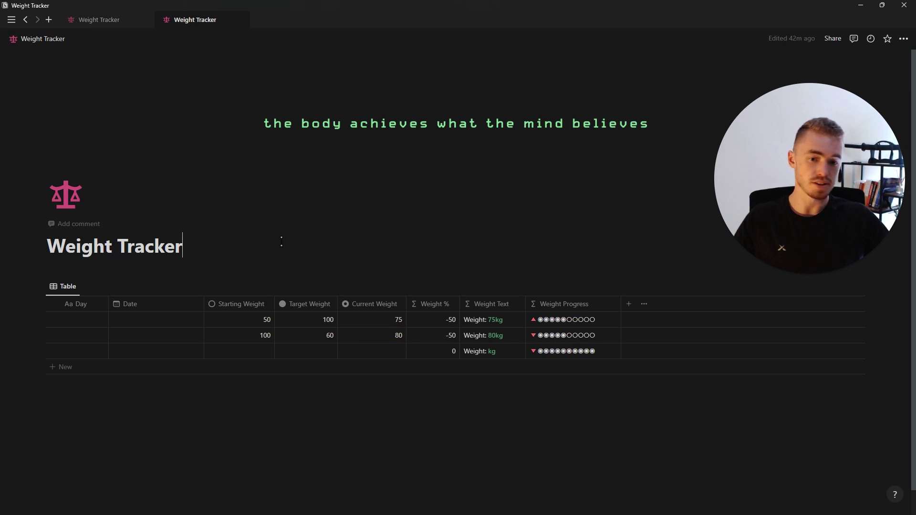
# Hide the Weight Text and Weight % properties in the table view
pyautogui.click(497, 304)
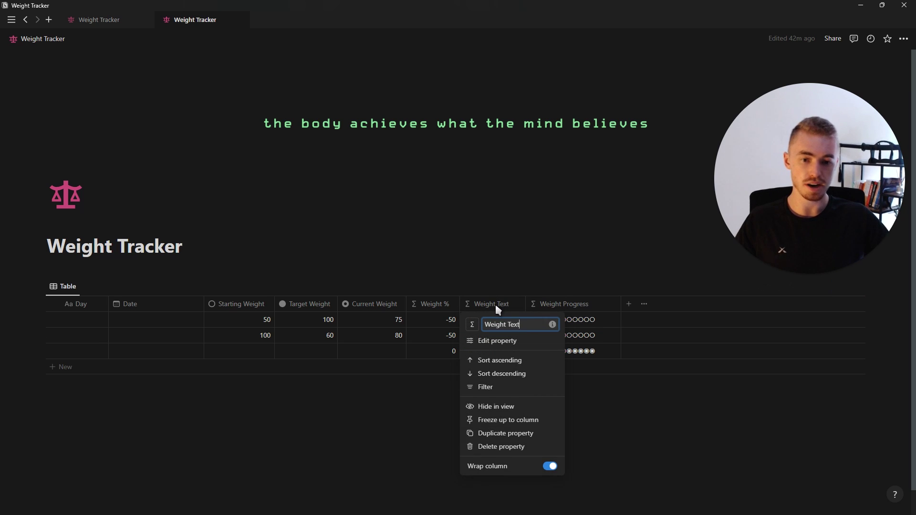
pyautogui.click(491, 406)
pyautogui.click(439, 304)
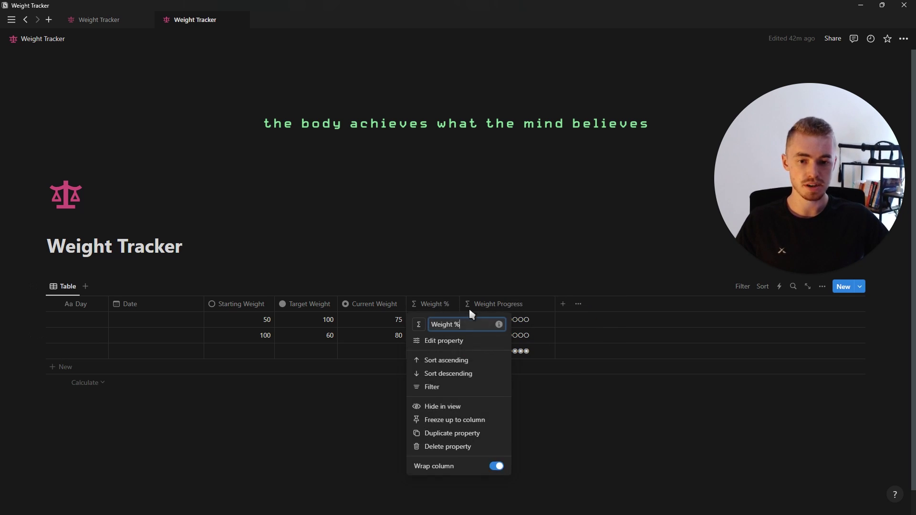
pyautogui.click(440, 406)
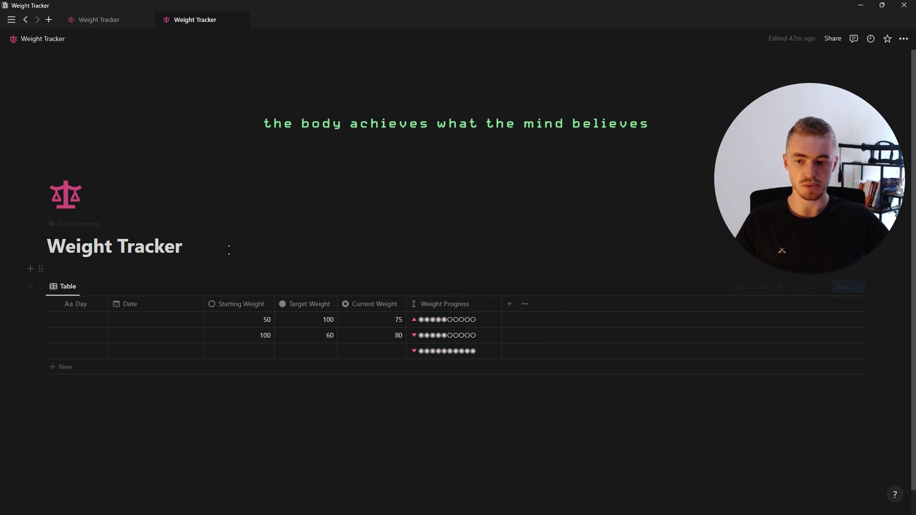
# Add a Files & media property named Progress Pics to the table
pyautogui.click(510, 305)
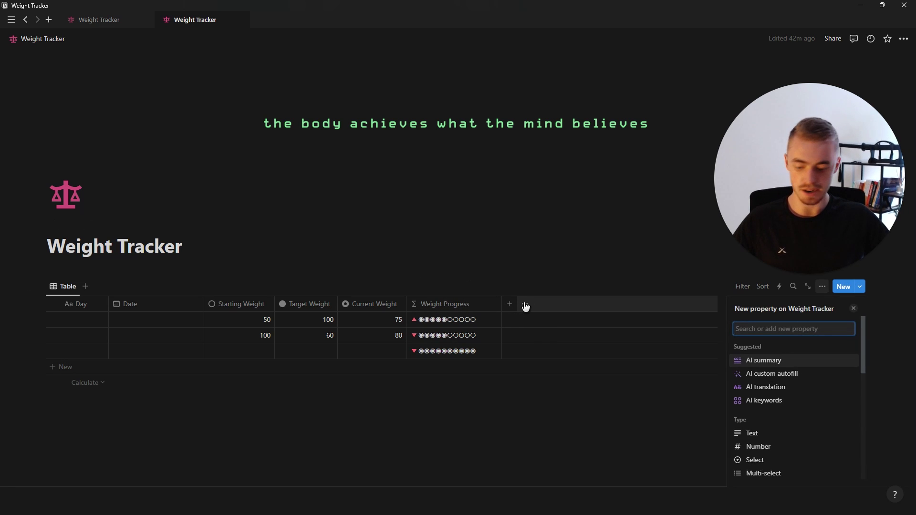
pyautogui.write('me')
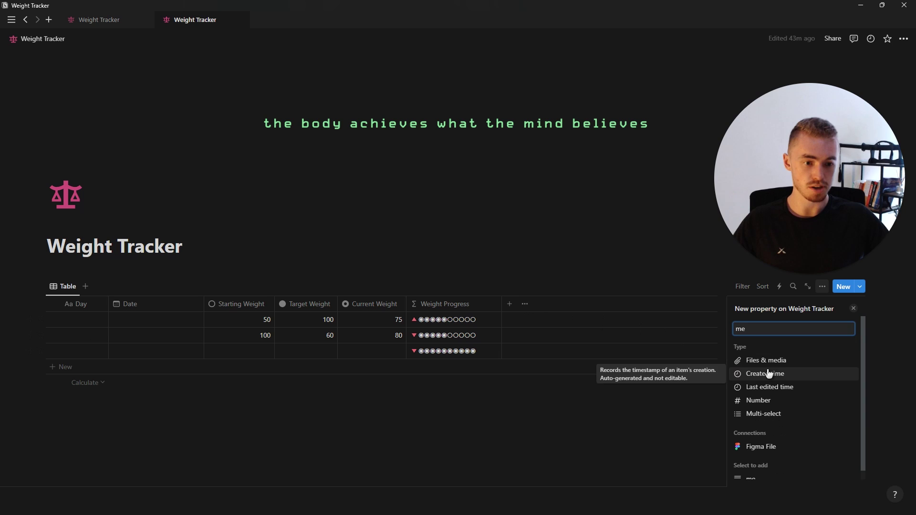
pyautogui.click(772, 352)
pyautogui.press('BackSpace')
pyautogui.press('BackSpace')
pyautogui.press('BackSpace')
pyautogui.press('BackSpace')
pyautogui.press('BackSpace')
pyautogui.press('BackSpace')
pyautogui.press('BackSpace')
pyautogui.press('BackSpace')
pyautogui.press('BackSpace')
pyautogui.press('BackSpace')
pyautogui.press('BackSpace')
pyautogui.press('BackSpace')
pyautogui.press('BackSpace')
pyautogui.write('Progress Pics')
pyautogui.press('Return')
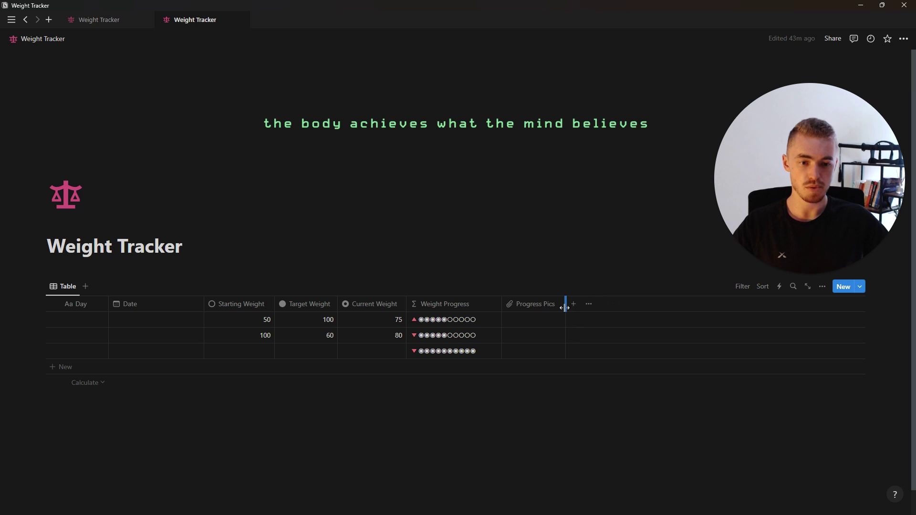
# Sort the table by Date in descending order and collapse the sort and filter bar
pyautogui.click(760, 289)
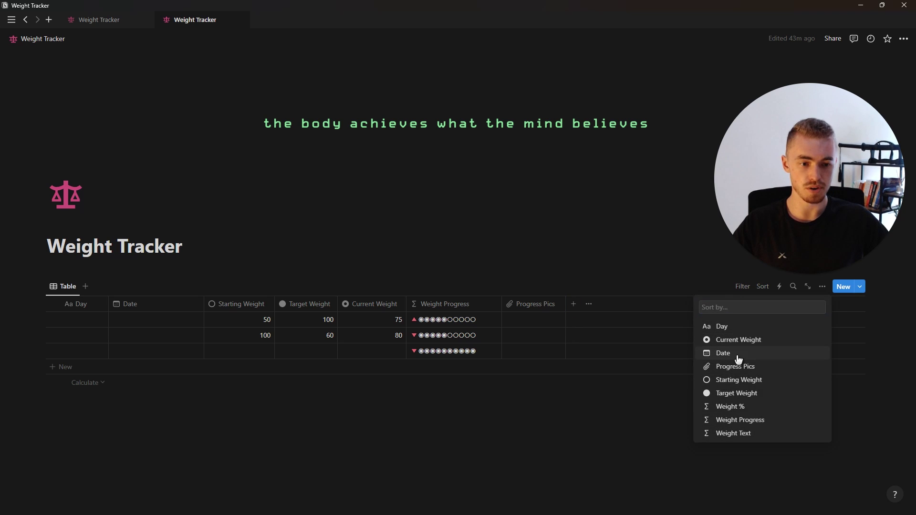
pyautogui.click(738, 359)
pyautogui.click(100, 328)
pyautogui.click(98, 360)
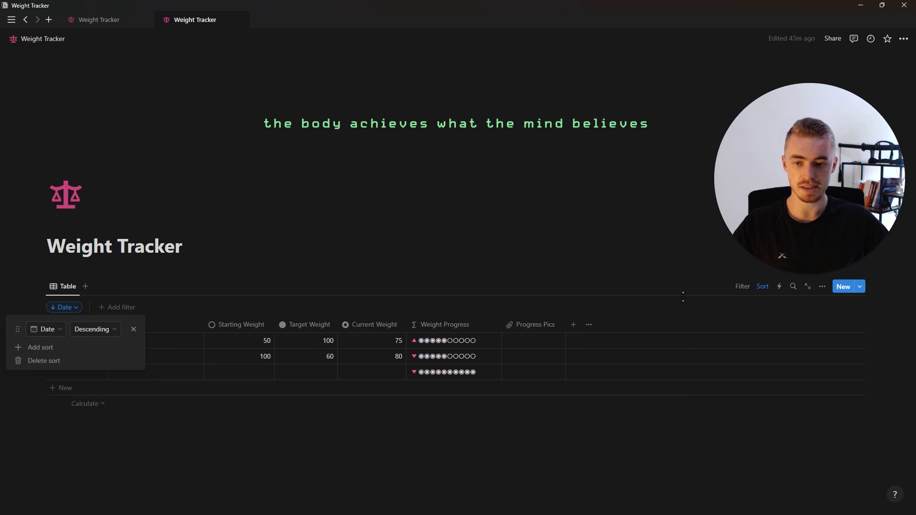
pyautogui.click(742, 287)
# Rename the table view to weight and give it the line-chart picture icon from the chart icons
pyautogui.click(67, 287)
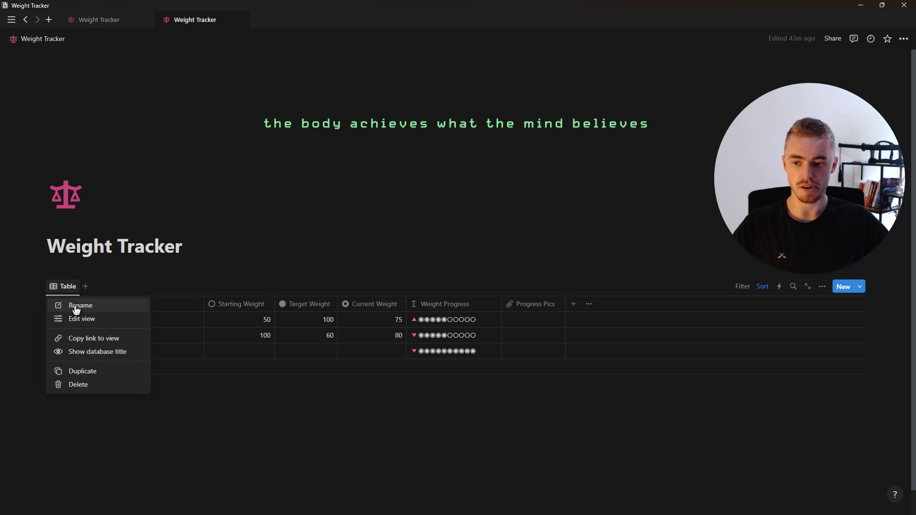
pyautogui.click(79, 310)
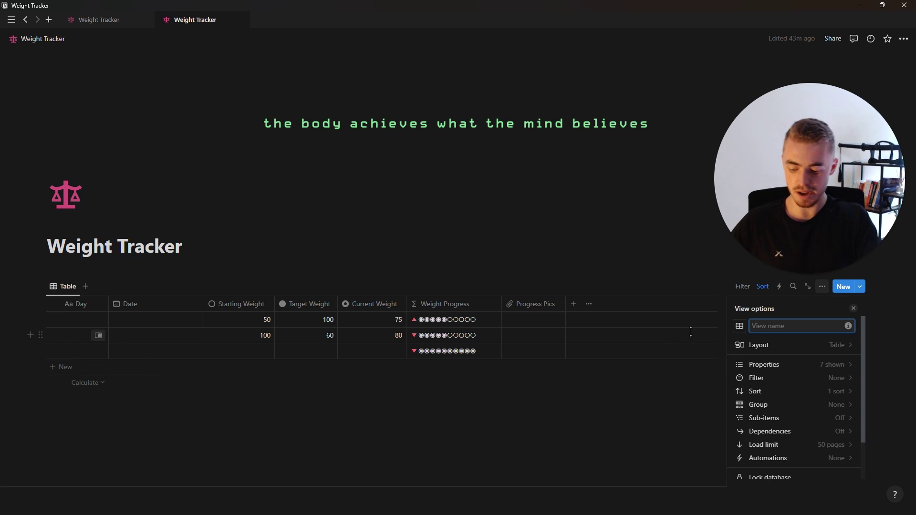
pyautogui.write('weight')
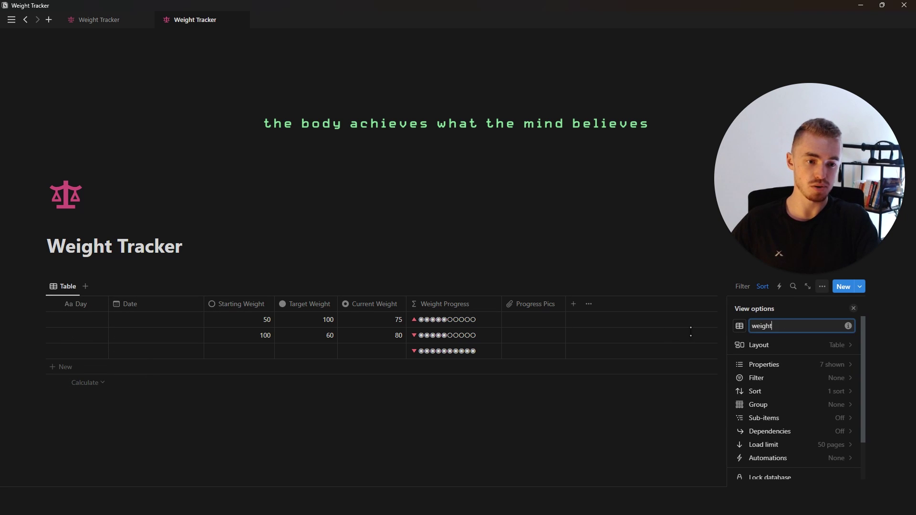
pyautogui.click(739, 326)
pyautogui.write('char')
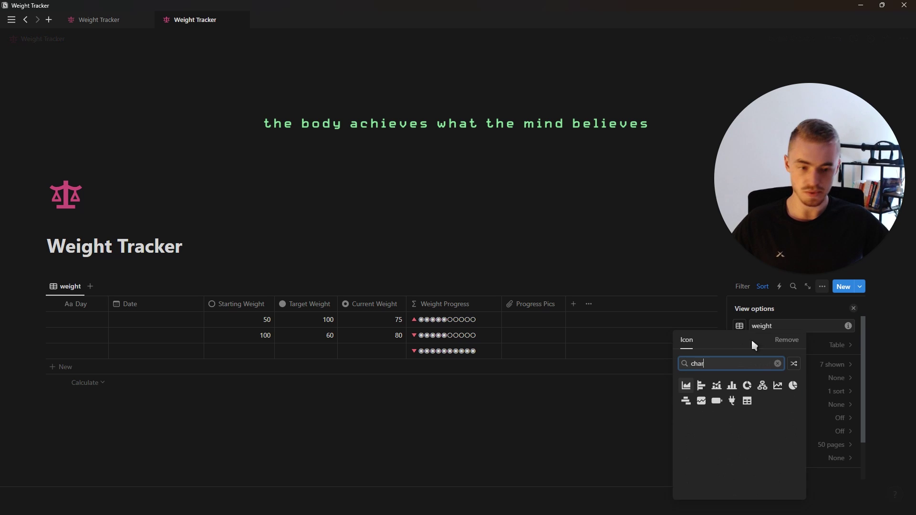
pyautogui.click(701, 401)
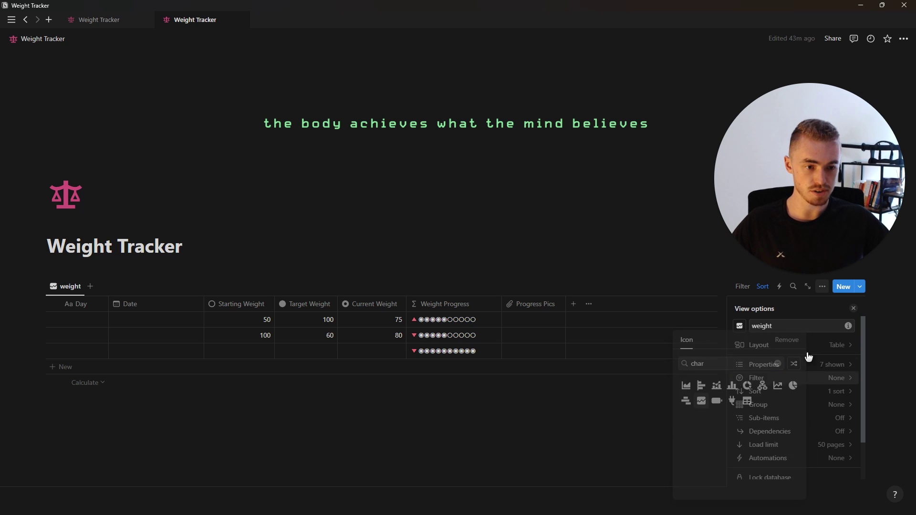
pyautogui.click(854, 309)
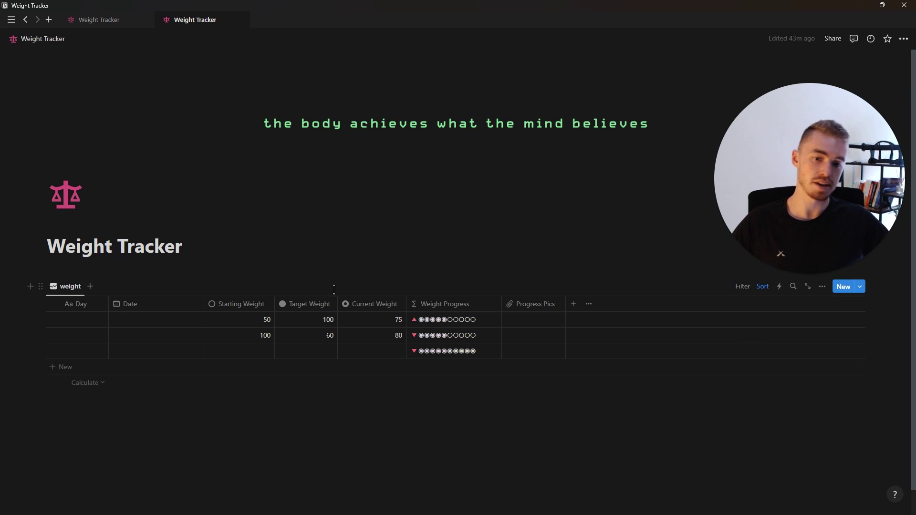
# Add a new table view named body measurements and replace its default table icon
pyautogui.click(91, 287)
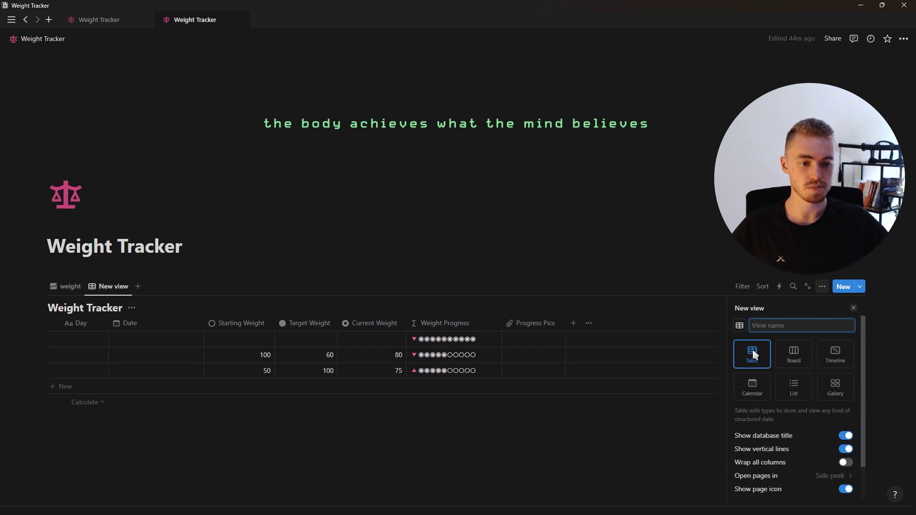
pyautogui.write('body meas')
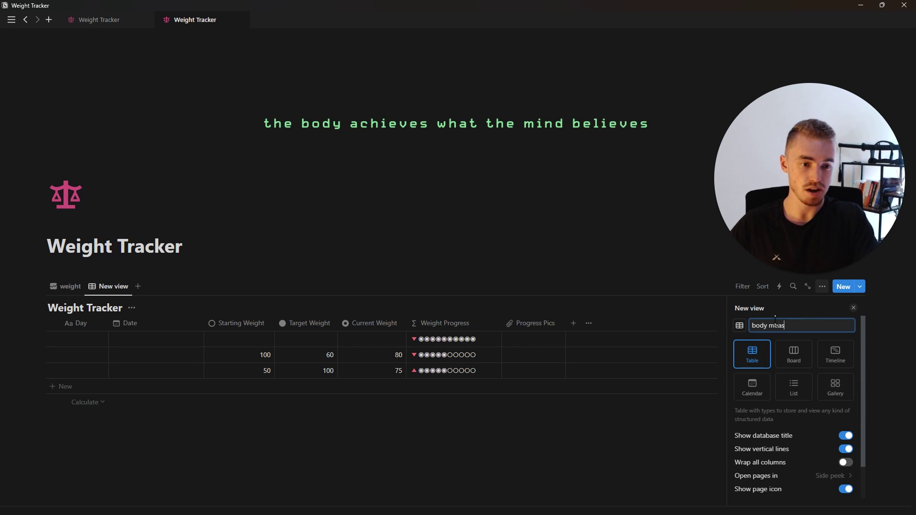
pyautogui.write('urements')
pyautogui.press('Return')
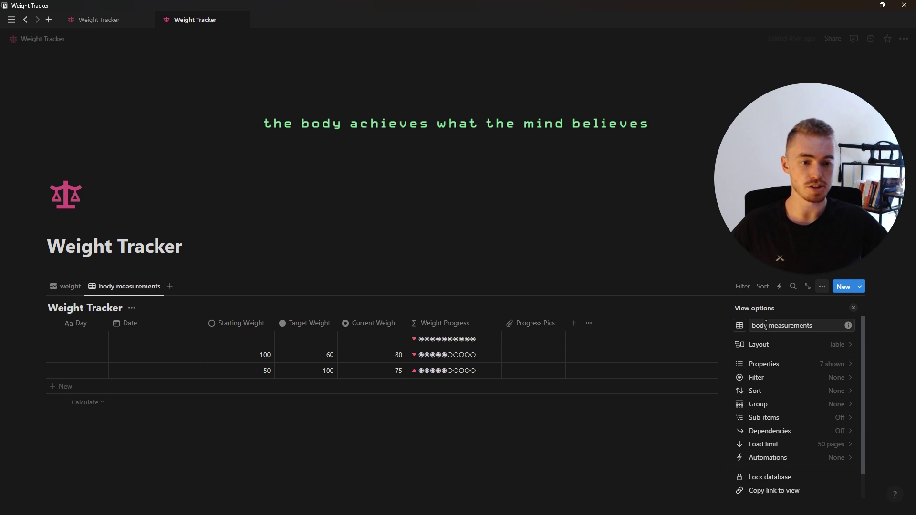
pyautogui.click(740, 325)
pyautogui.click(687, 402)
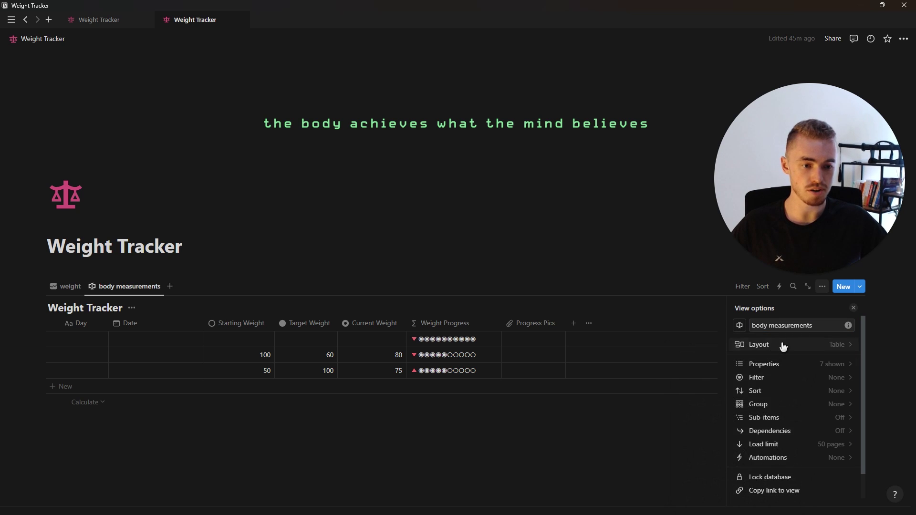
# Hide the database title in the body measurements view
pyautogui.click(781, 346)
pyautogui.click(781, 416)
pyautogui.click(739, 308)
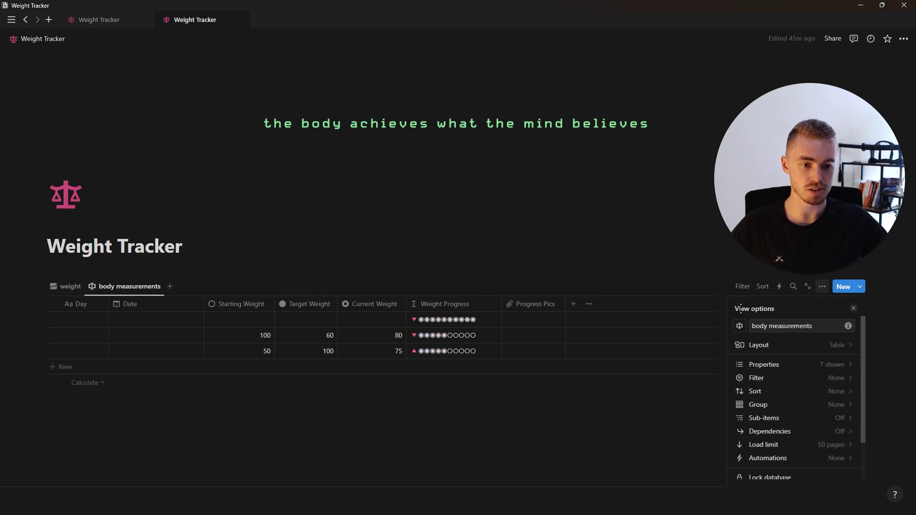
# Hide all properties in the body measurements view except Day, Date and Progress Pics
pyautogui.click(792, 366)
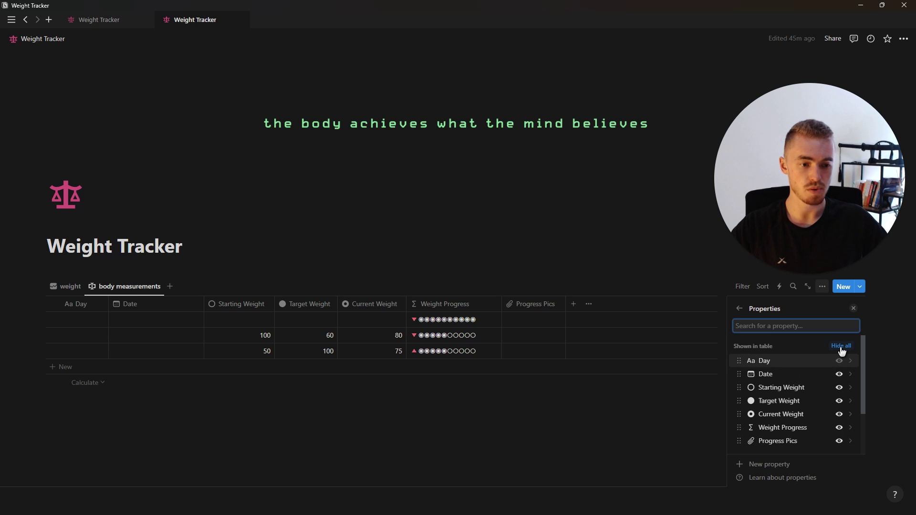
pyautogui.click(841, 347)
pyautogui.scroll(-3, 803, 395)
pyautogui.scroll(2, 826, 366)
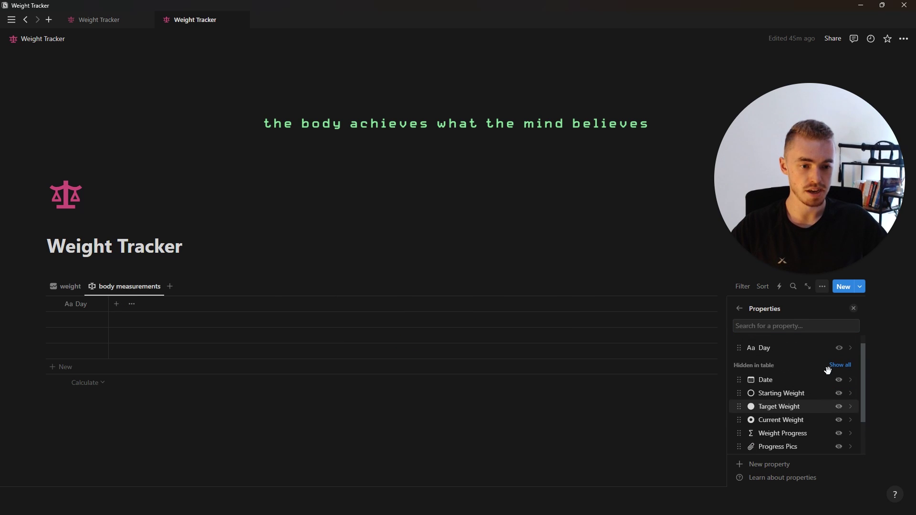
pyautogui.click(839, 380)
pyautogui.scroll(-2, 838, 407)
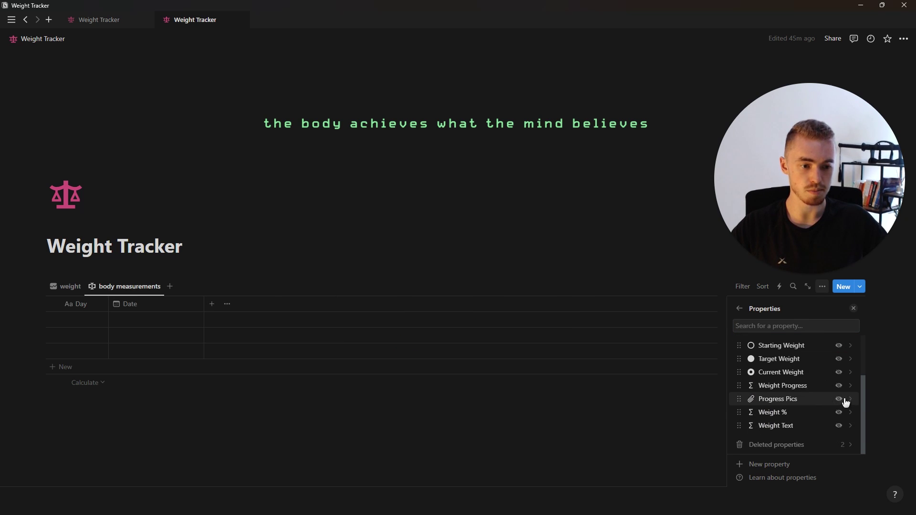
pyautogui.click(841, 401)
pyautogui.click(854, 309)
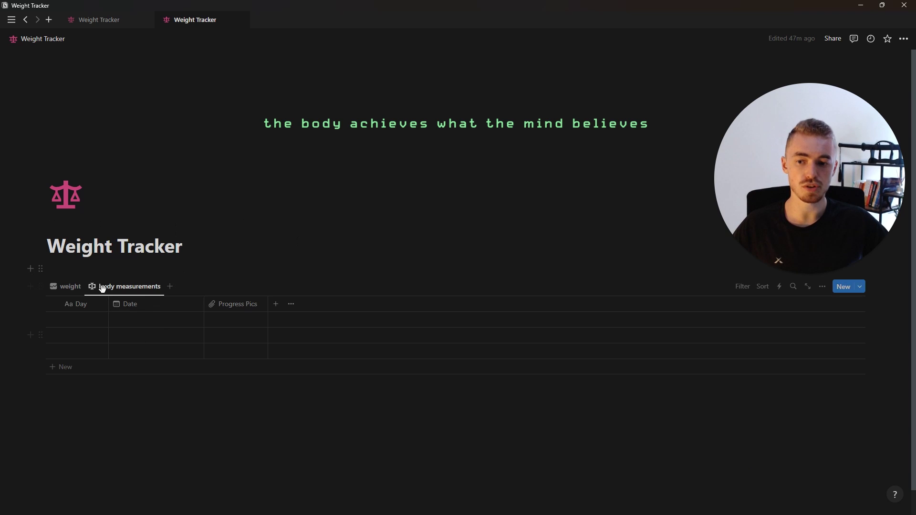
# Add Number properties named Height, Body Fat and Muscle Mass to the body measurements view, duplicating the first for the others
pyautogui.click(276, 310)
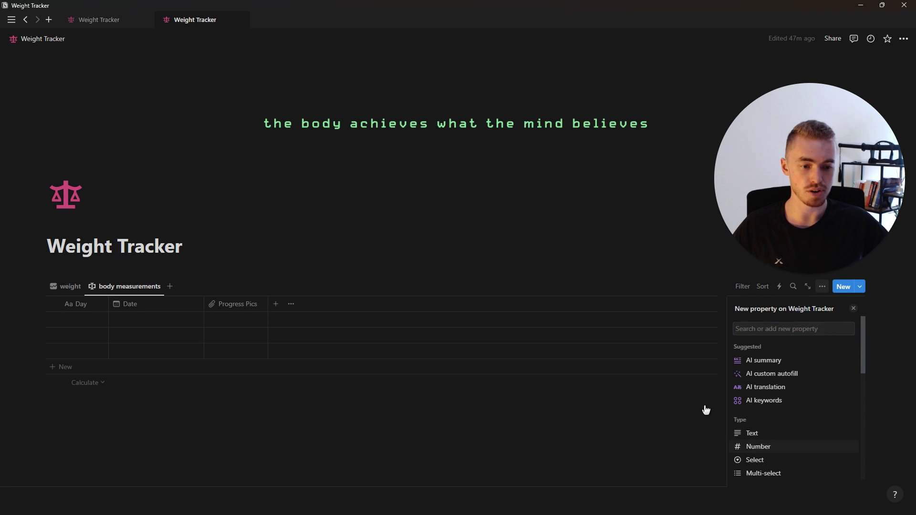
pyautogui.click(744, 447)
pyautogui.write('Height')
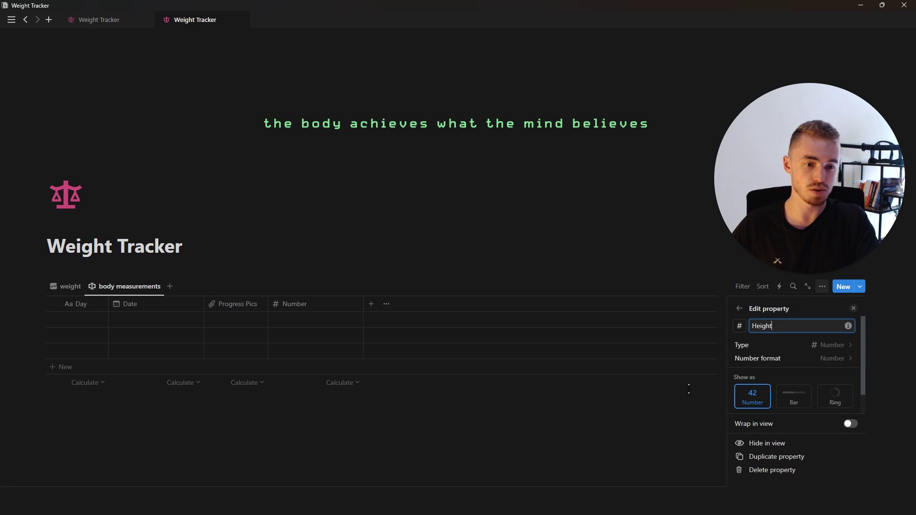
pyautogui.click(801, 457)
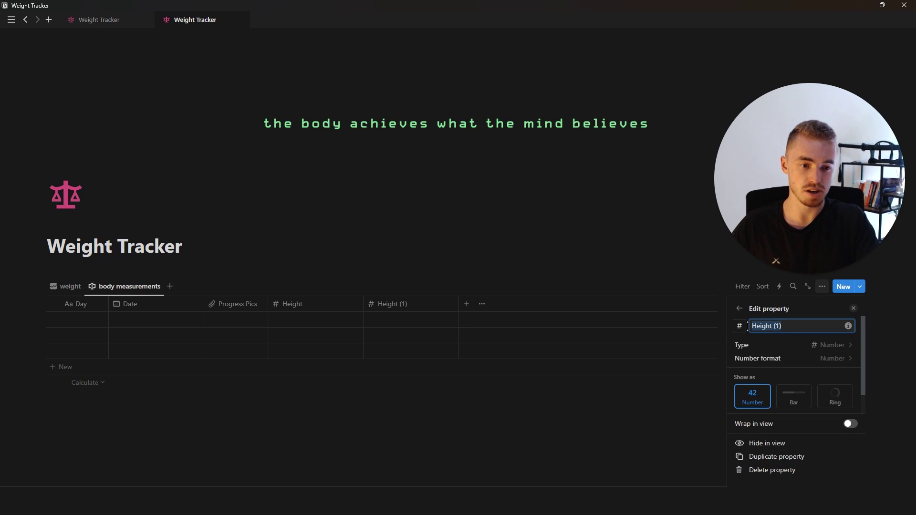
pyautogui.write('Body Fat')
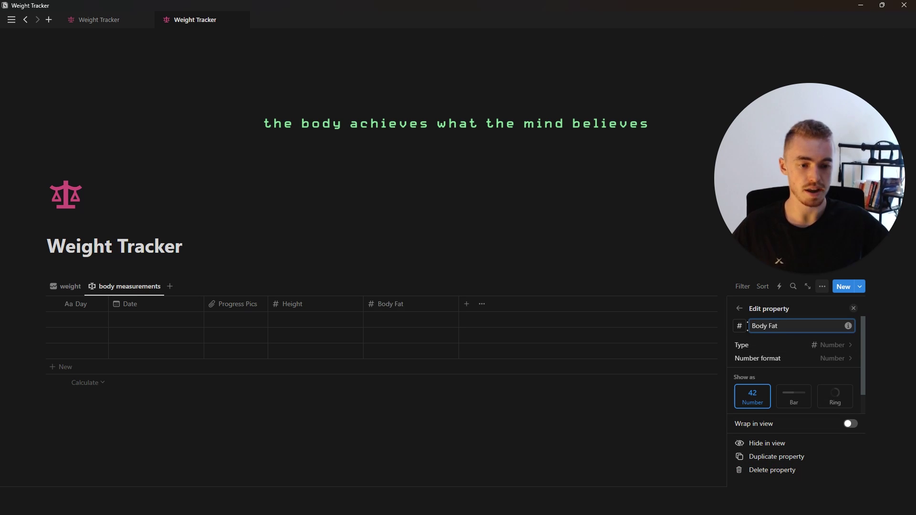
pyautogui.click(793, 457)
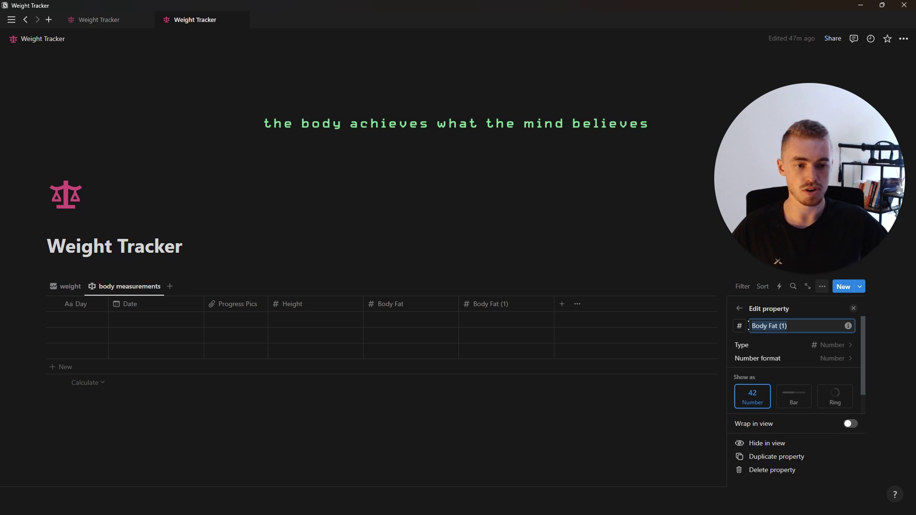
pyautogui.write('Muscle Mass')
pyautogui.press('Escape')
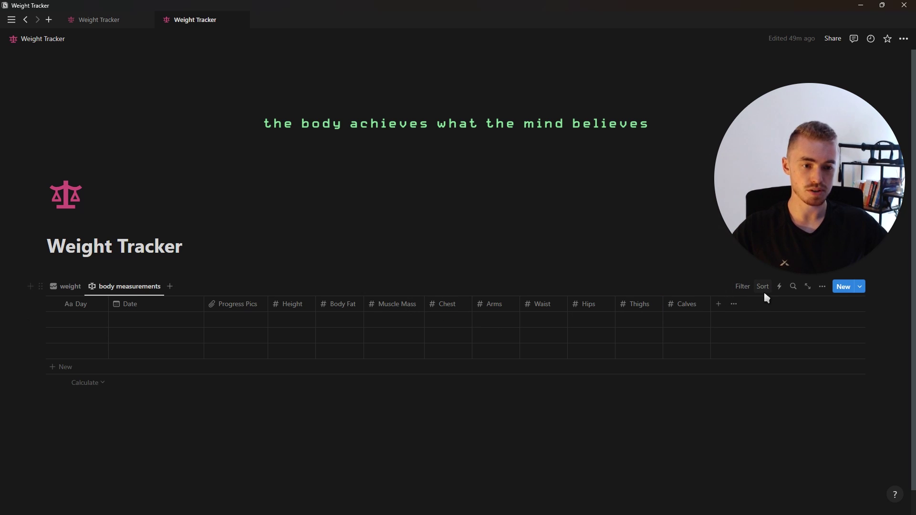
# Sort the body measurements view by Date in descending order
pyautogui.click(763, 292)
pyautogui.click(697, 147)
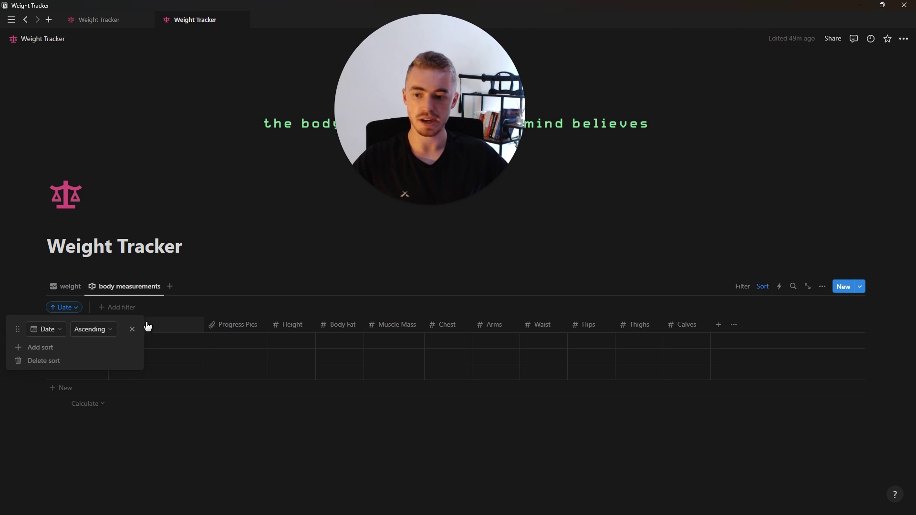
pyautogui.click(100, 330)
pyautogui.click(96, 361)
pyautogui.click(186, 286)
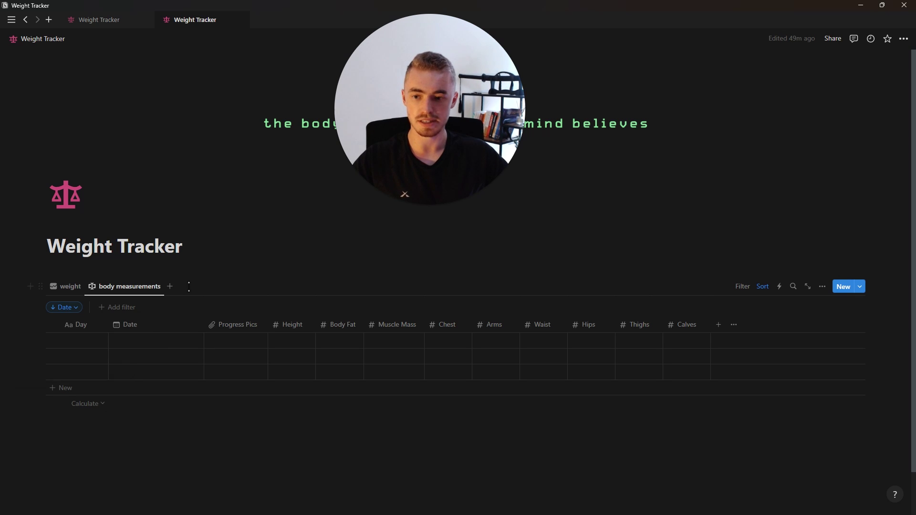
# Add a gallery view named progress pics and give it a bar chart icon
pyautogui.click(170, 286)
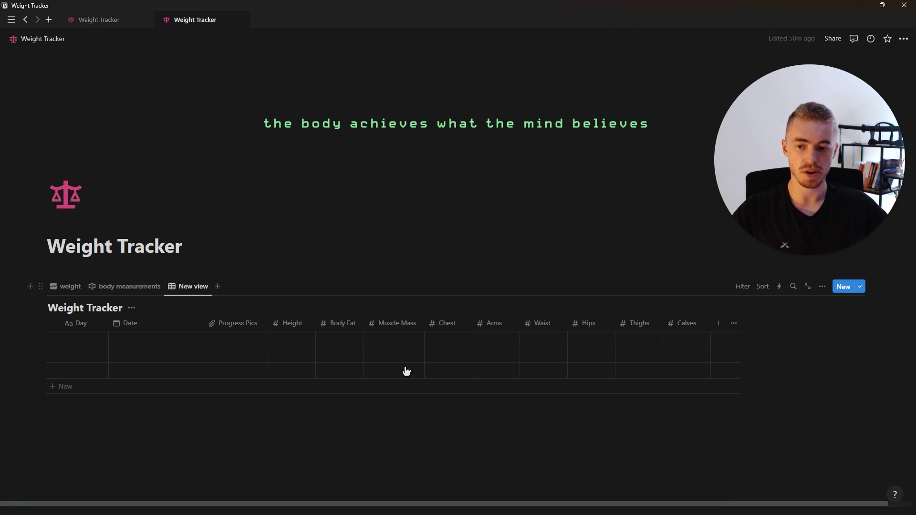
pyautogui.click(836, 389)
pyautogui.click(792, 326)
pyautogui.write('progress pics')
pyautogui.press('Return')
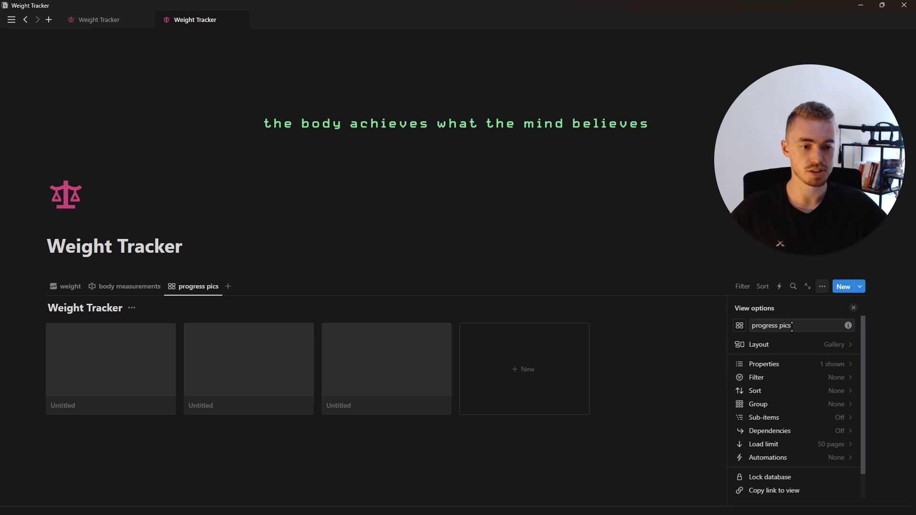
pyautogui.click(739, 325)
pyautogui.click(687, 382)
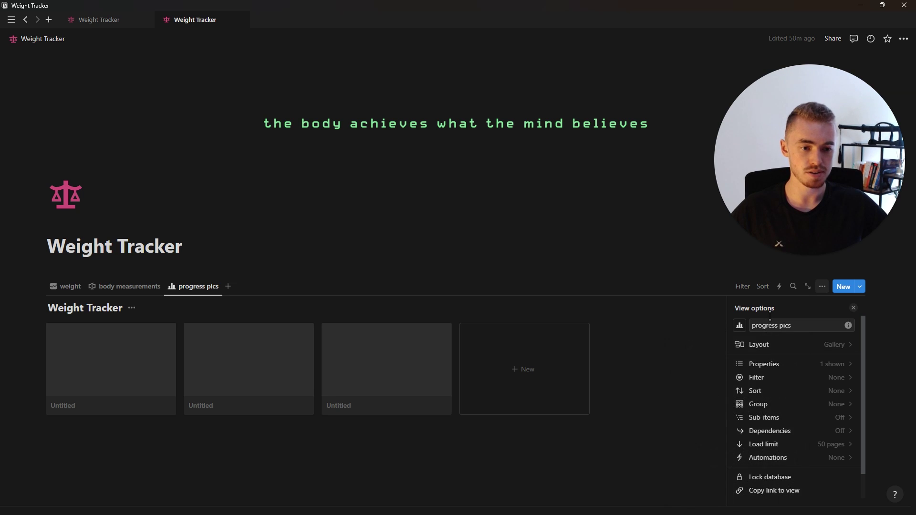
# Hide the gallery's database title and set its cards to small size with Progress Pics as the card preview
pyautogui.click(757, 345)
pyautogui.click(778, 416)
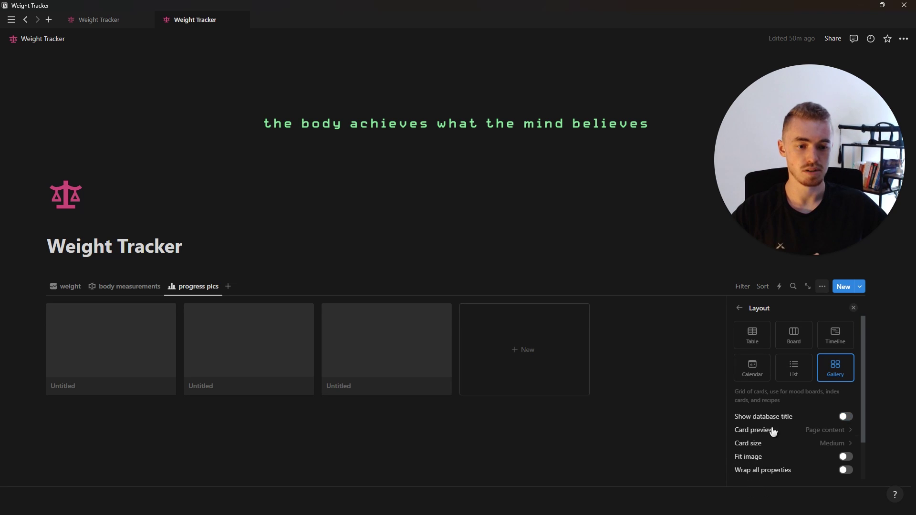
pyautogui.click(773, 444)
pyautogui.click(769, 459)
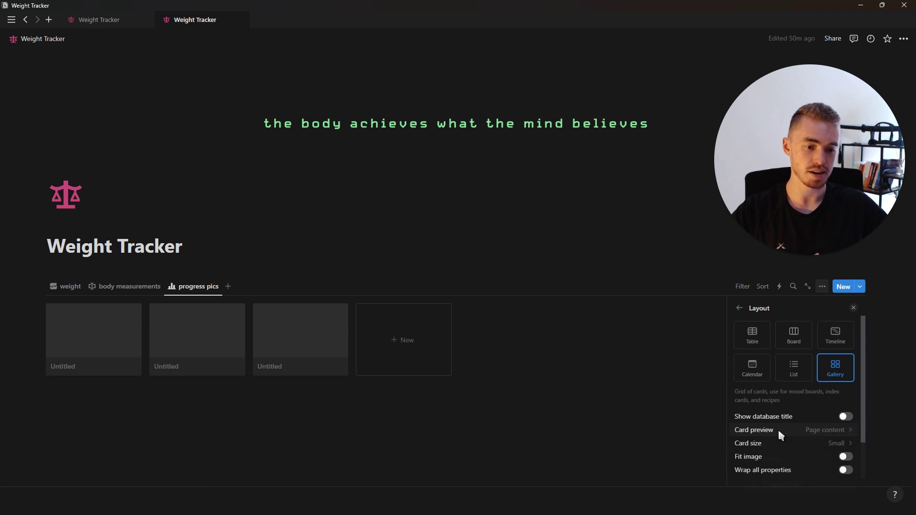
pyautogui.click(779, 432)
pyautogui.click(763, 485)
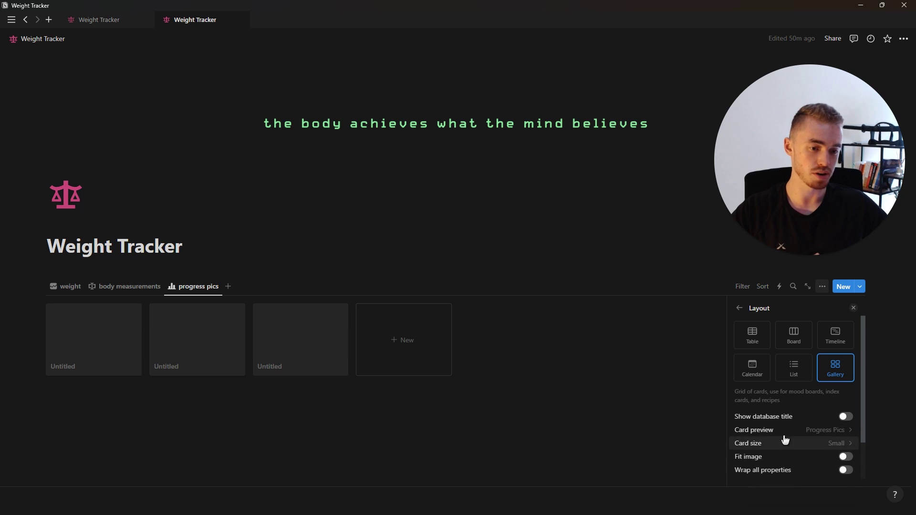
pyautogui.click(742, 307)
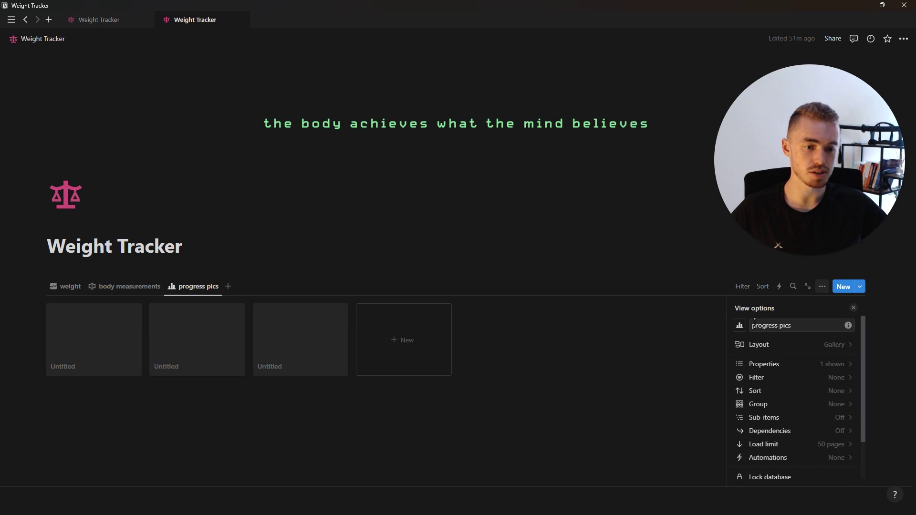
# Show the Date and Weight Text properties on the progress pics gallery cards
pyautogui.click(775, 361)
pyautogui.write('da')
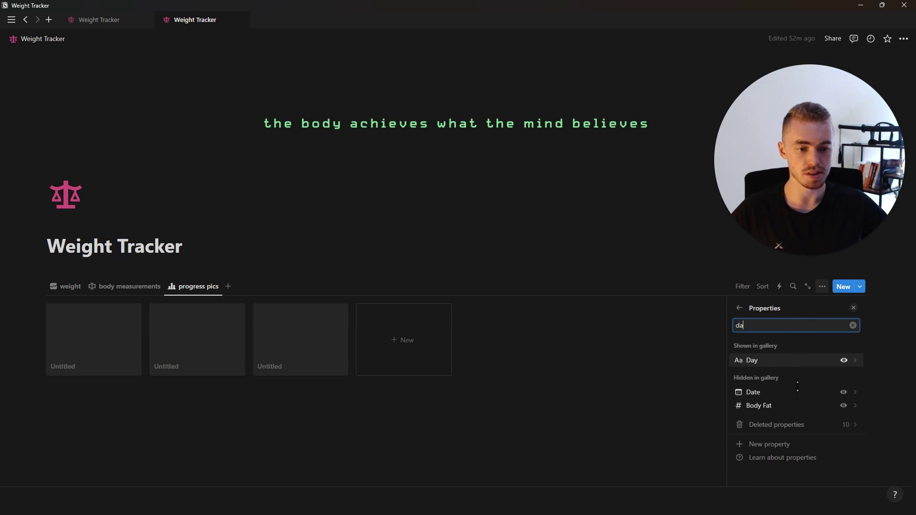
pyautogui.click(843, 392)
pyautogui.write('we')
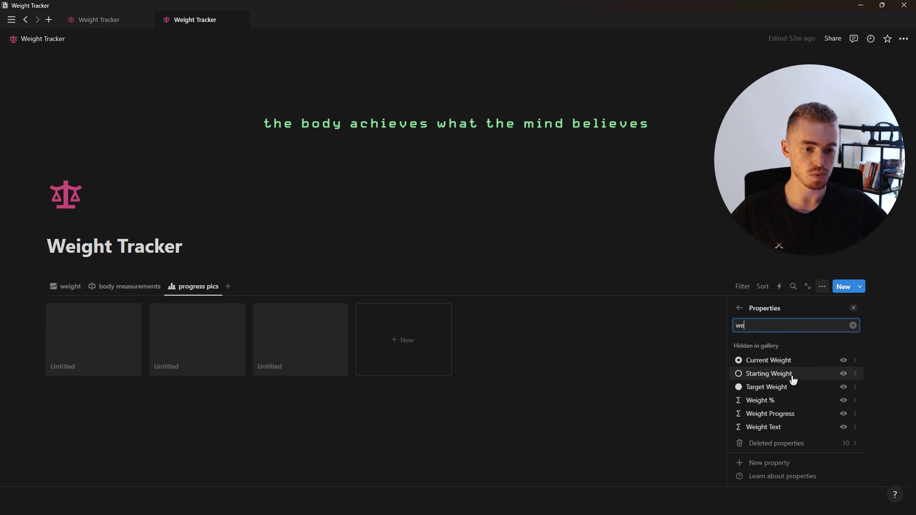
pyautogui.click(843, 427)
pyautogui.press('Escape')
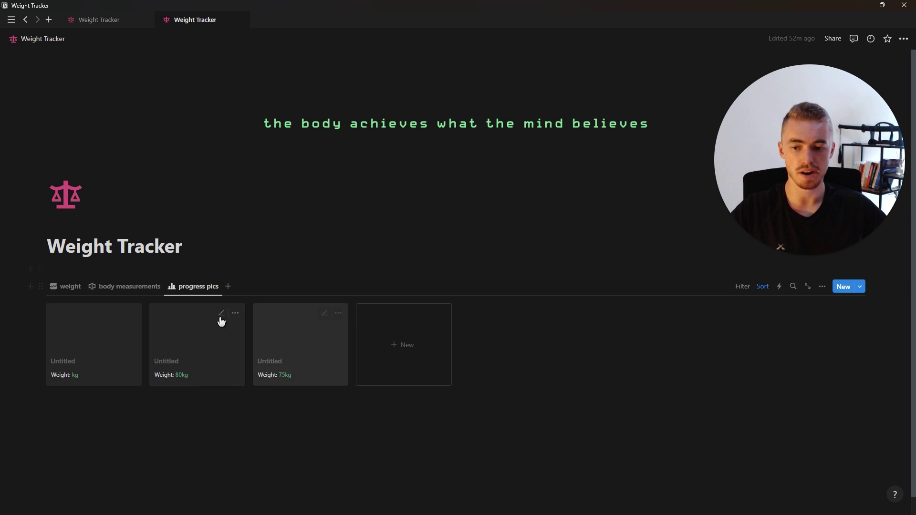
# Set the first row's date to March 6, 2024 in the weight view and return to the progress pics gallery
pyautogui.click(60, 288)
pyautogui.click(180, 320)
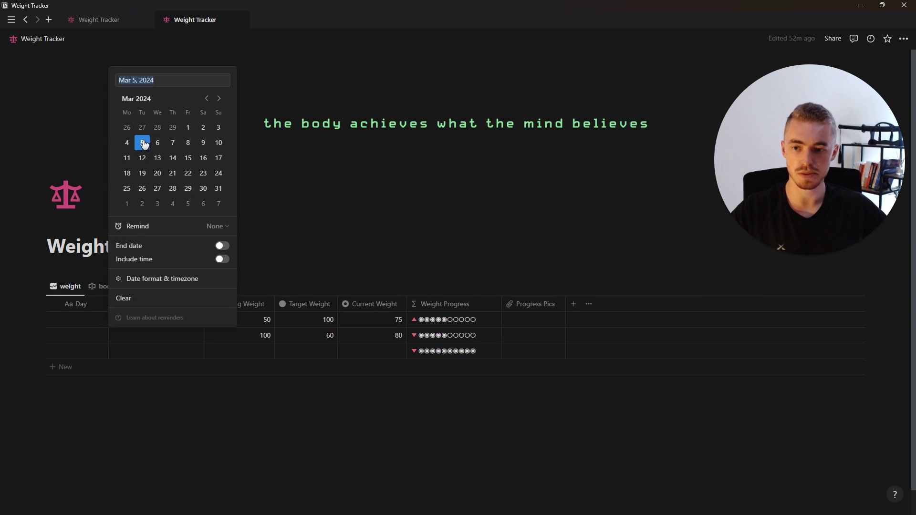
pyautogui.press('Escape')
pyautogui.click(172, 289)
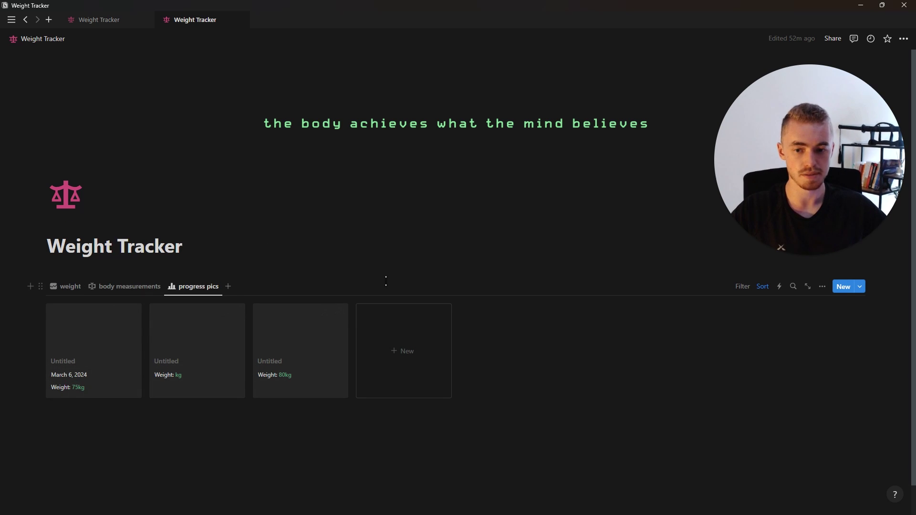
# Add a calendar view named calendar to the weight tracker database and give it a calendar icon
pyautogui.click(228, 287)
pyautogui.click(753, 385)
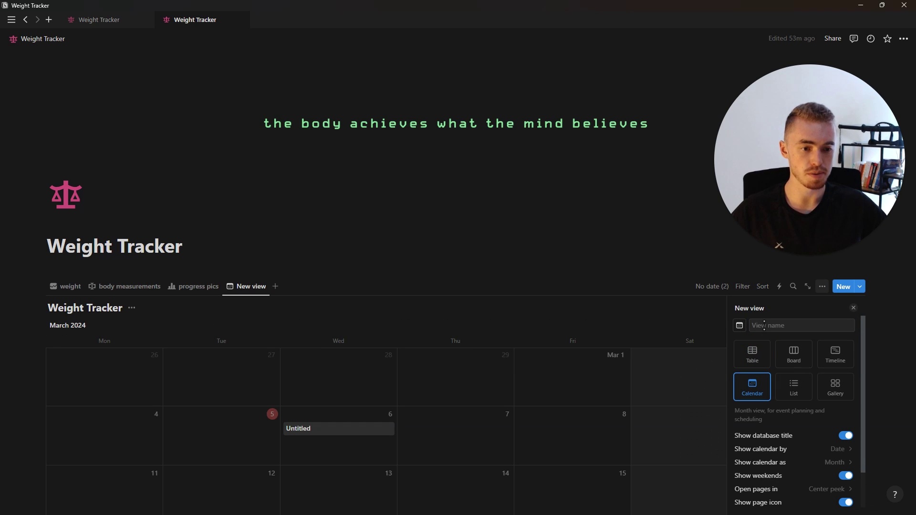
pyautogui.click(764, 326)
pyautogui.write('calendar')
pyautogui.press('Return')
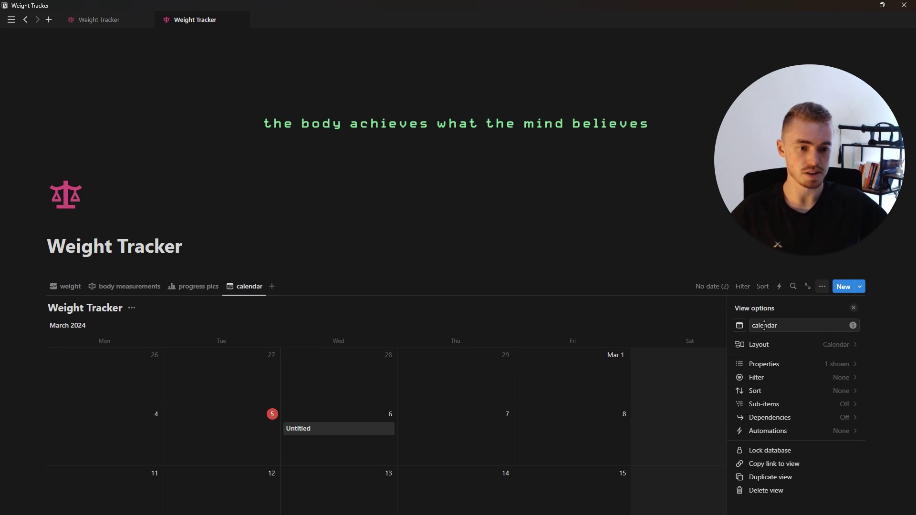
pyautogui.click(740, 325)
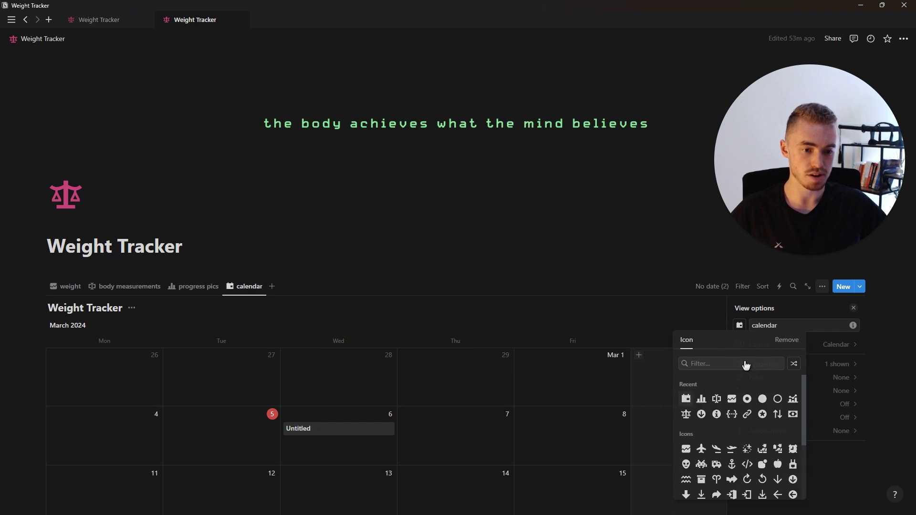
pyautogui.press('Escape')
# Hide the calendar view's database title and show the Weight Text property on its entries
pyautogui.click(779, 345)
pyautogui.click(850, 407)
pyautogui.click(739, 309)
pyautogui.click(773, 365)
pyautogui.write('we')
pyautogui.click(844, 427)
pyautogui.click(853, 307)
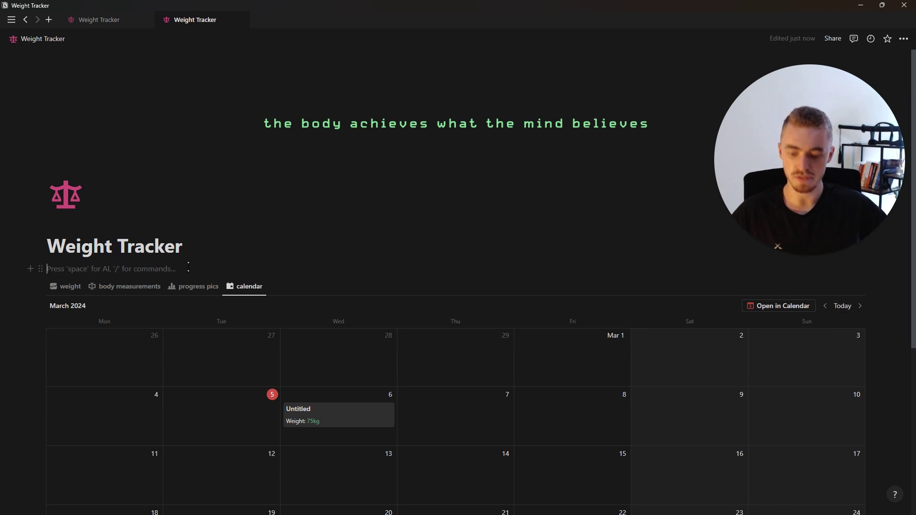
# Insert a callout reading Progress Tracker between the page title and the database, and set its color to default
pyautogui.write('/callout')
pyautogui.press('Return')
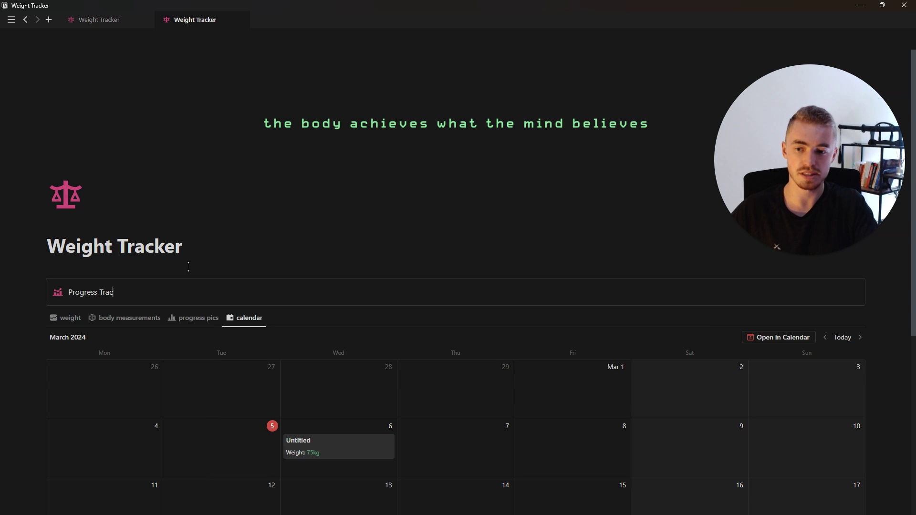
pyautogui.click(40, 285)
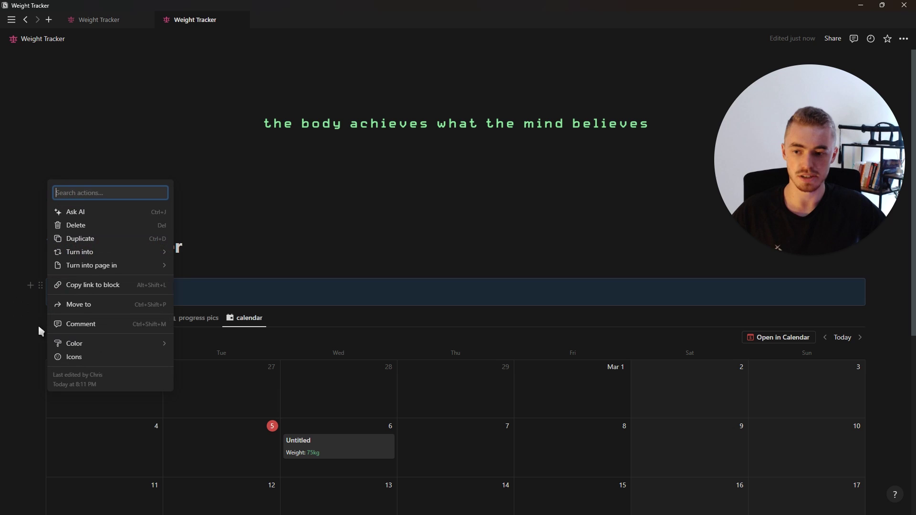
pyautogui.moveTo(149, 343)
pyautogui.click(212, 380)
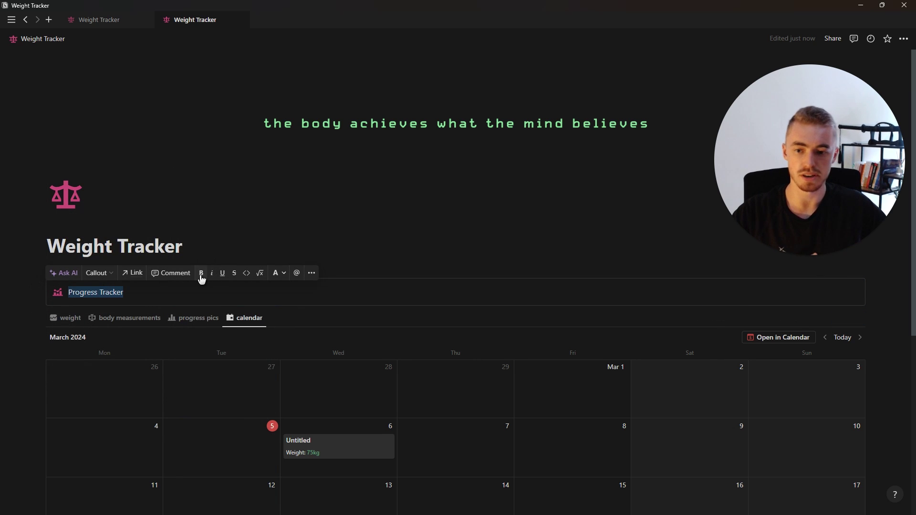
# Make the Progress Tracker heading bold, underlined and pink, and move the weight tracker database inside the callout
pyautogui.click(278, 278)
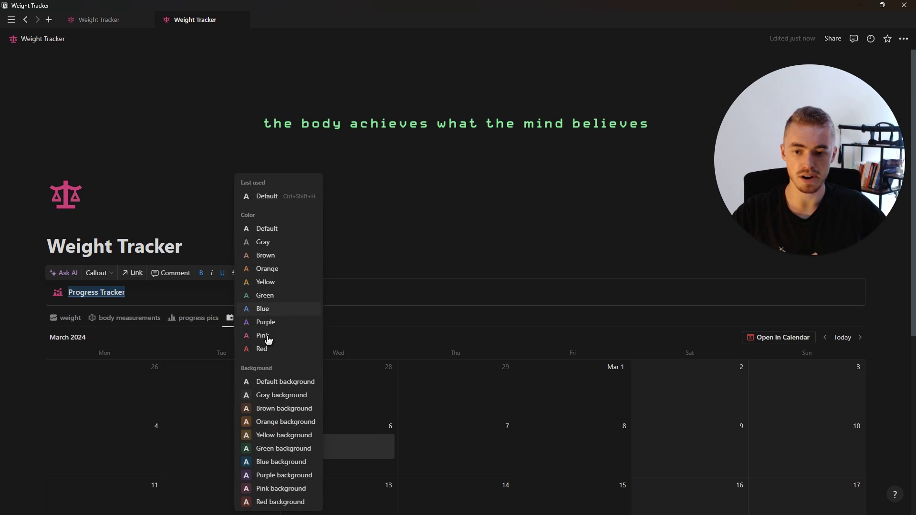
pyautogui.click(293, 336)
pyautogui.moveTo(42, 317); pyautogui.dragTo(76, 301)
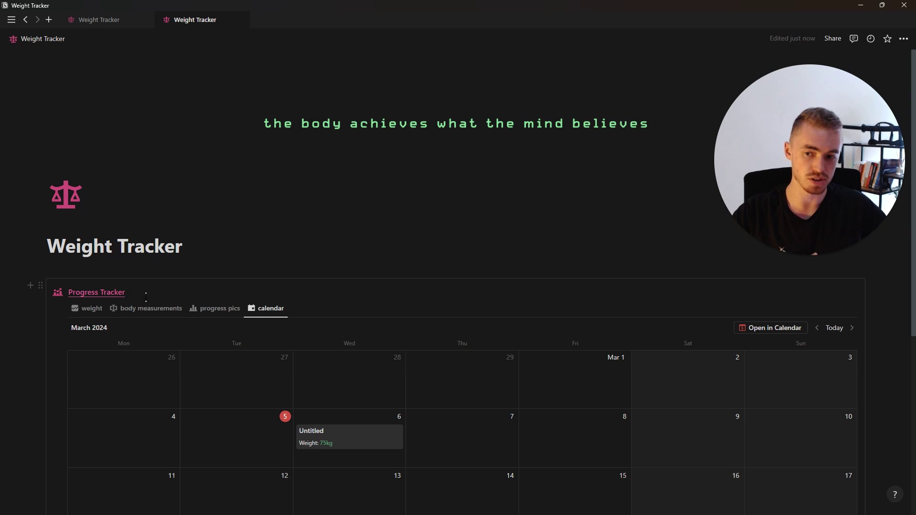
# Look through the progress pics, body measurements and weight views on the original Weight Tracker template page
pyautogui.hotkey('ctrl', 'shift', 'Tab')
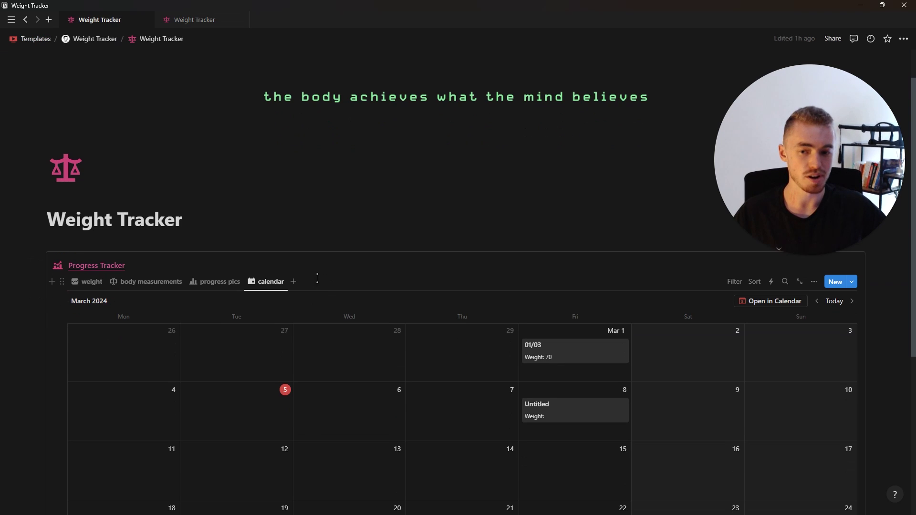
pyautogui.click(227, 285)
pyautogui.click(155, 331)
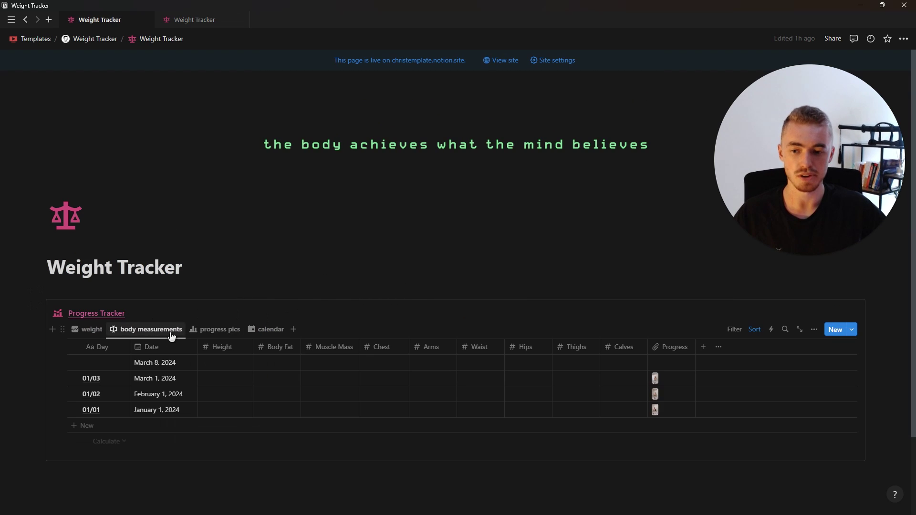
pyautogui.click(91, 330)
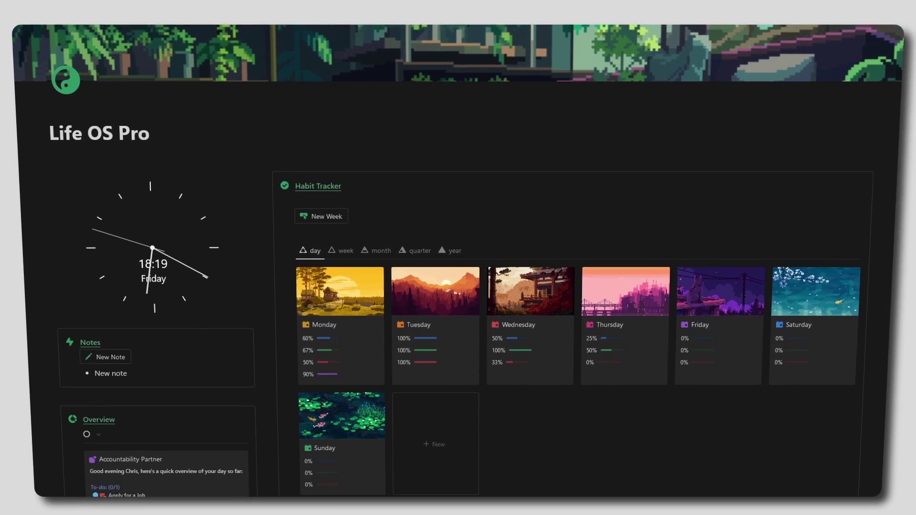
pyautogui.scroll(-15, 458, 257)
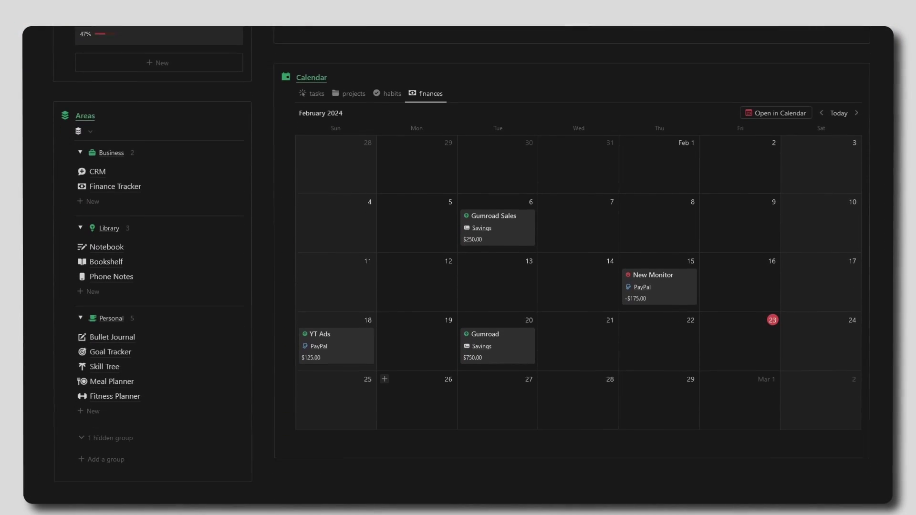
pyautogui.scroll(5, 458, 262)
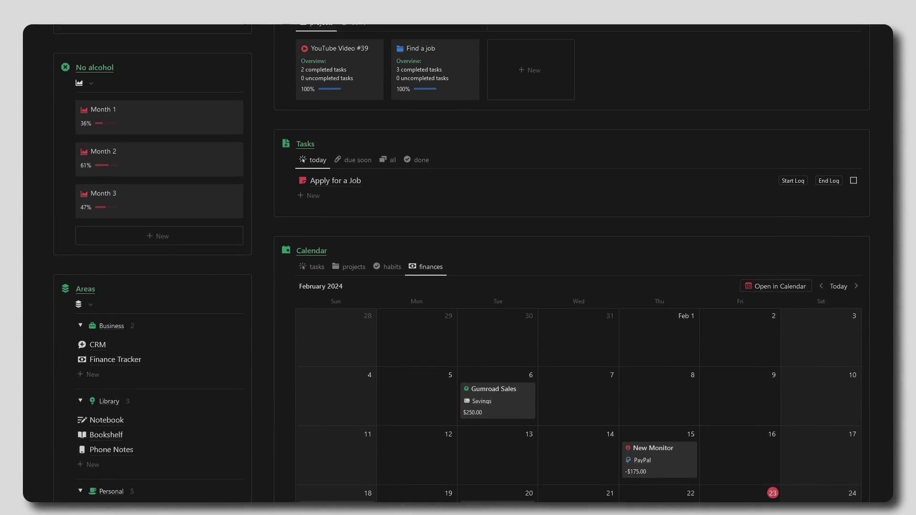
pyautogui.scroll(15, 458, 263)
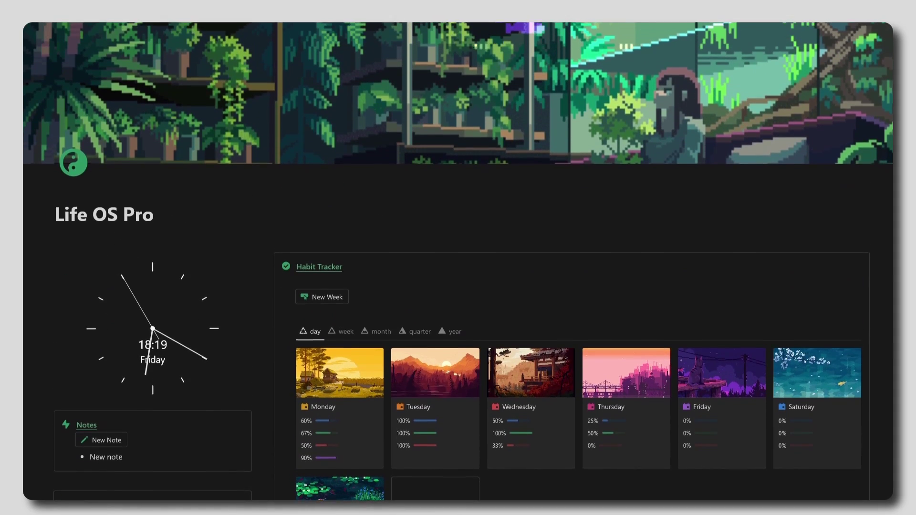